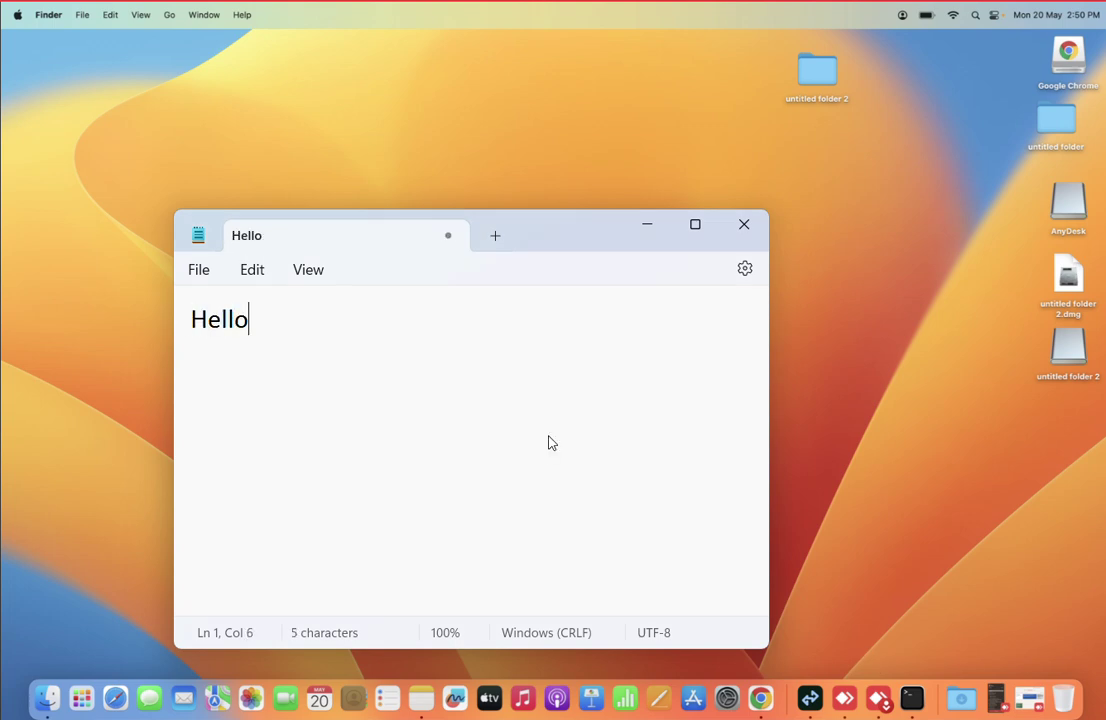
Write 'Hello Friends, Today we will learn, how to add any shared printer in MacBook… lets follow…'
type("Friends")
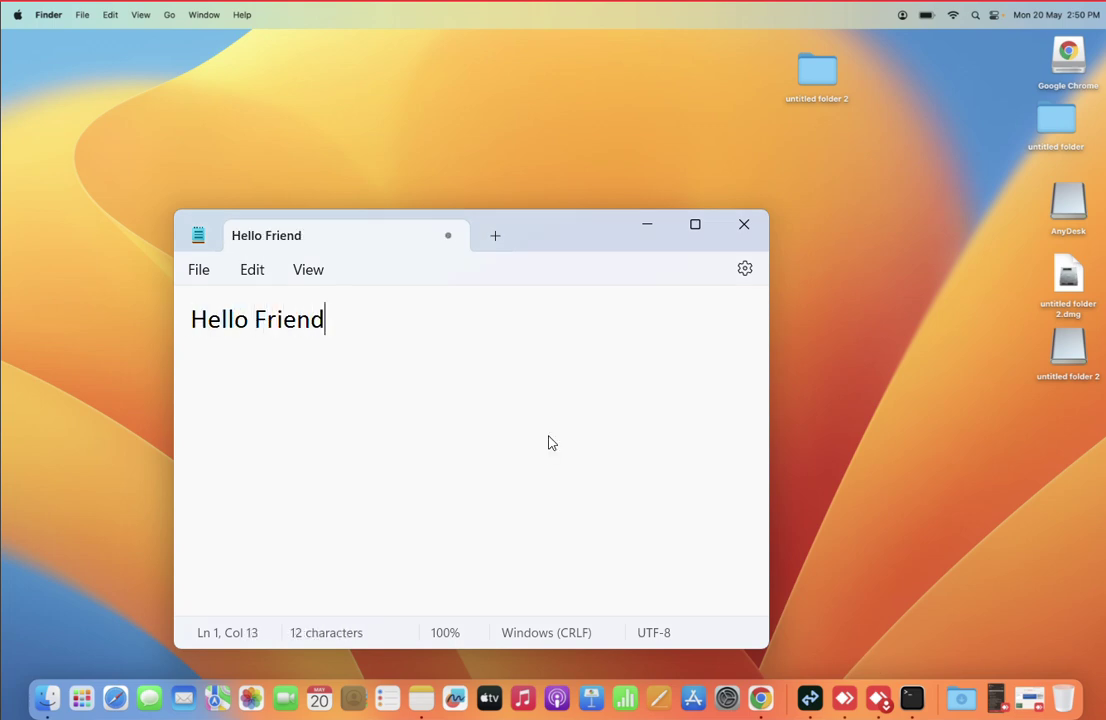
type(",")
key("Return")
type("Today")
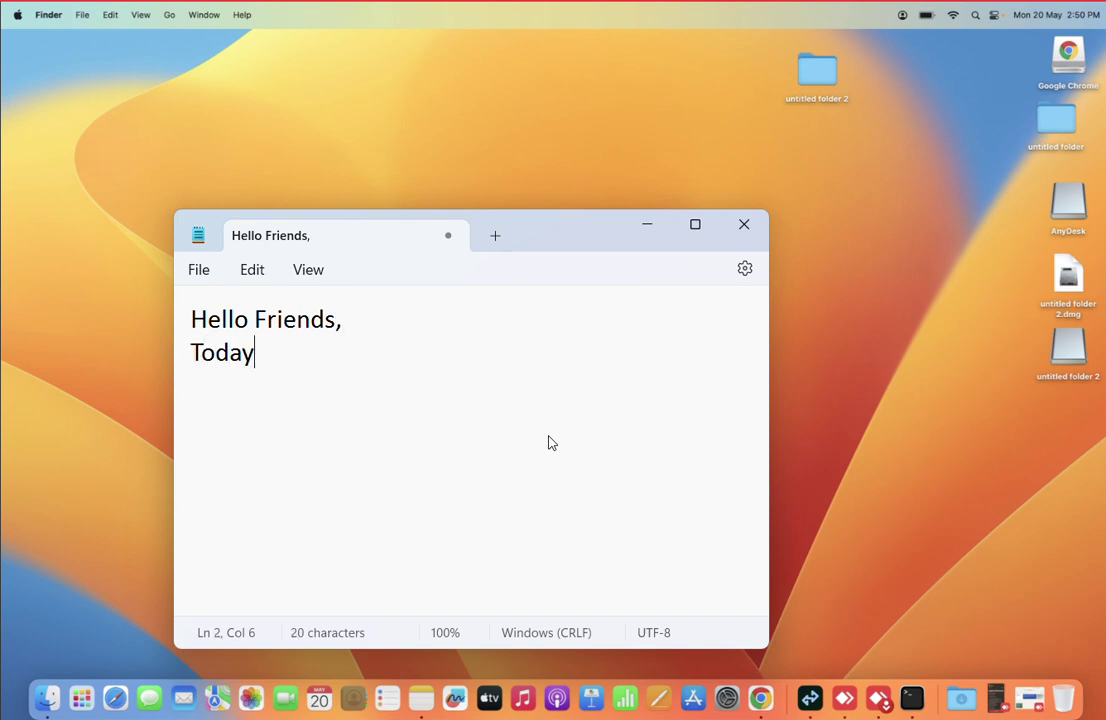
type(" we will lear")
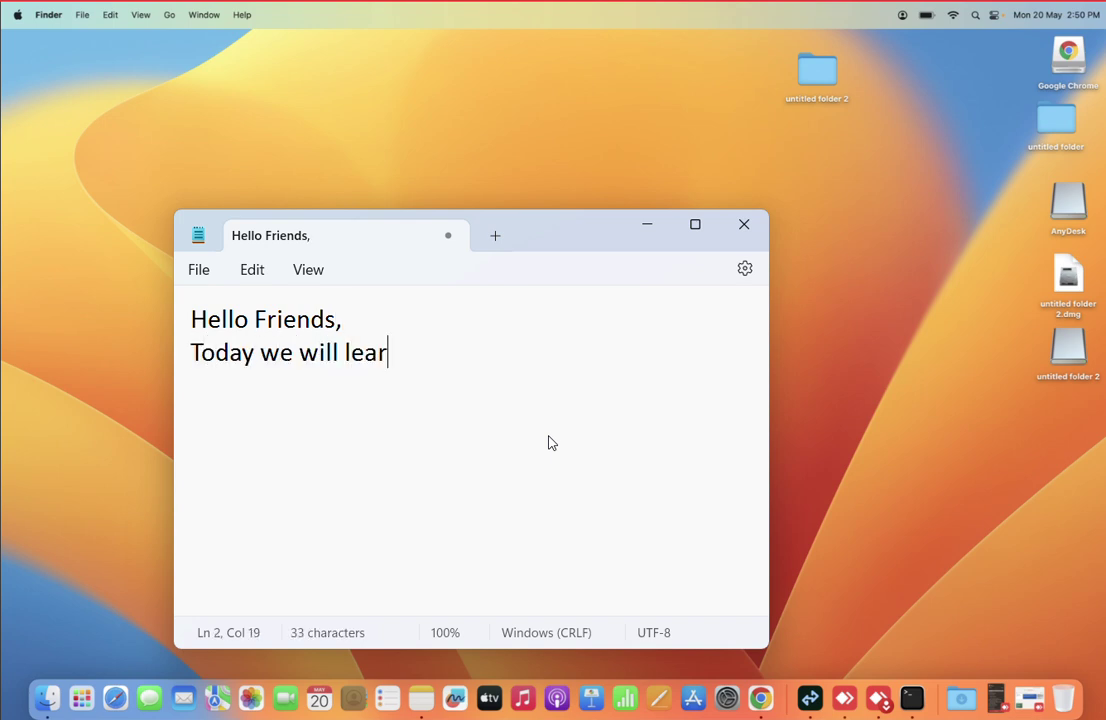
type("n, how to add ")
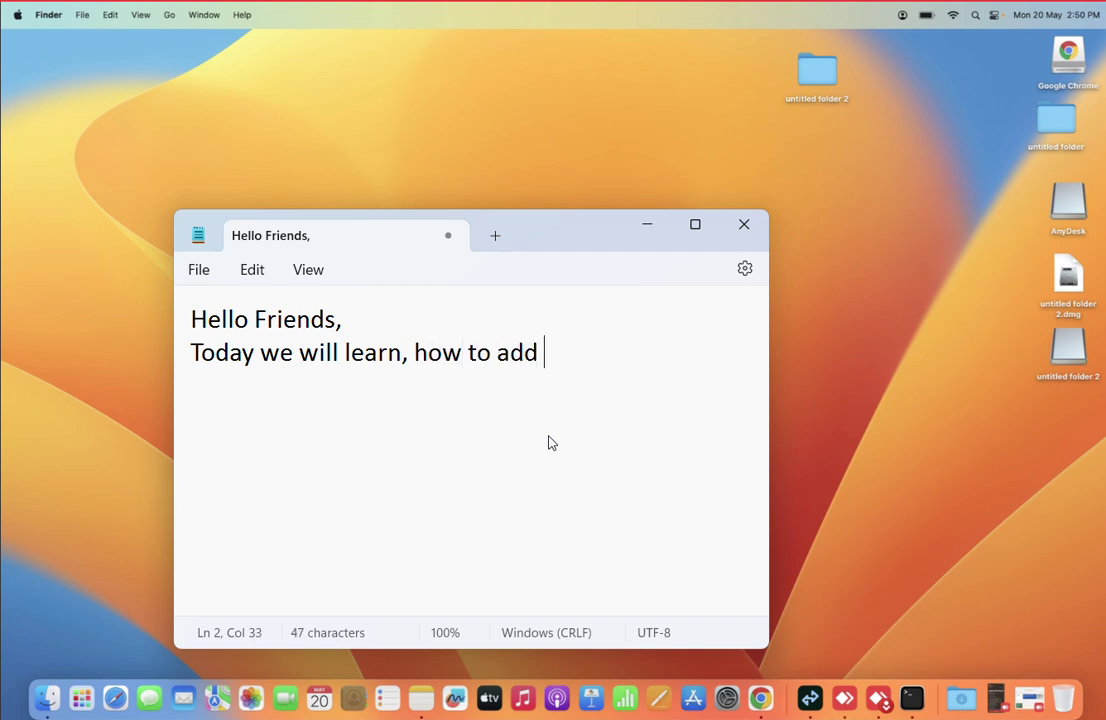
type("any pr")
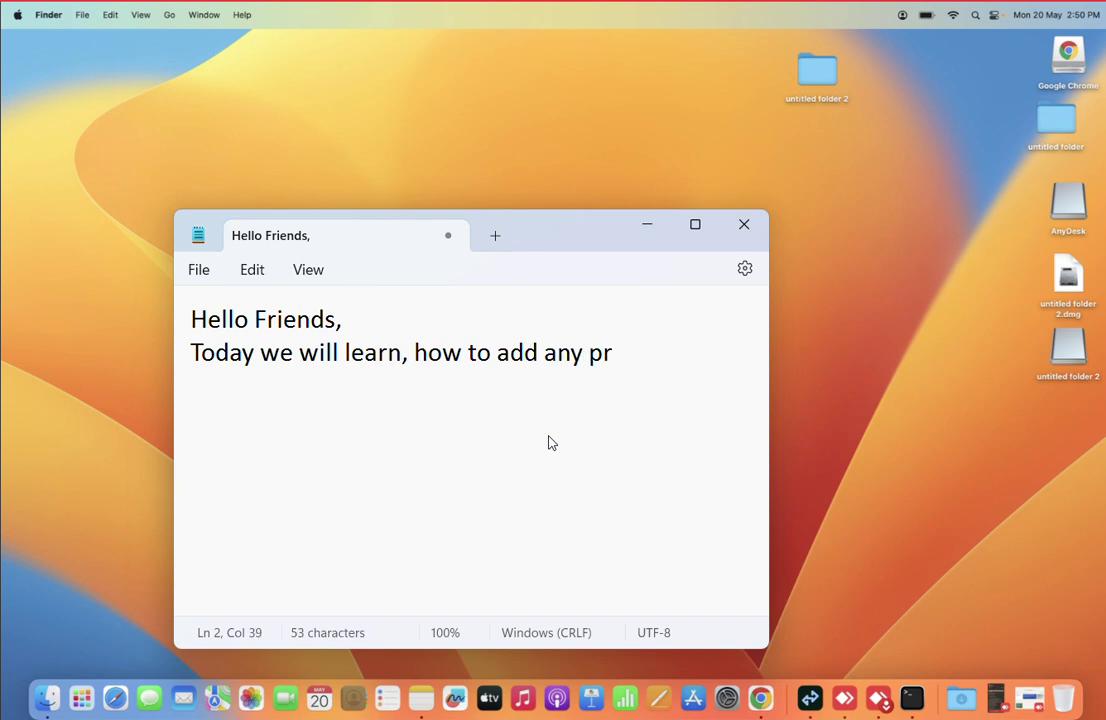
key("BackSpace")
key("BackSpace")
type("shared printer in ")
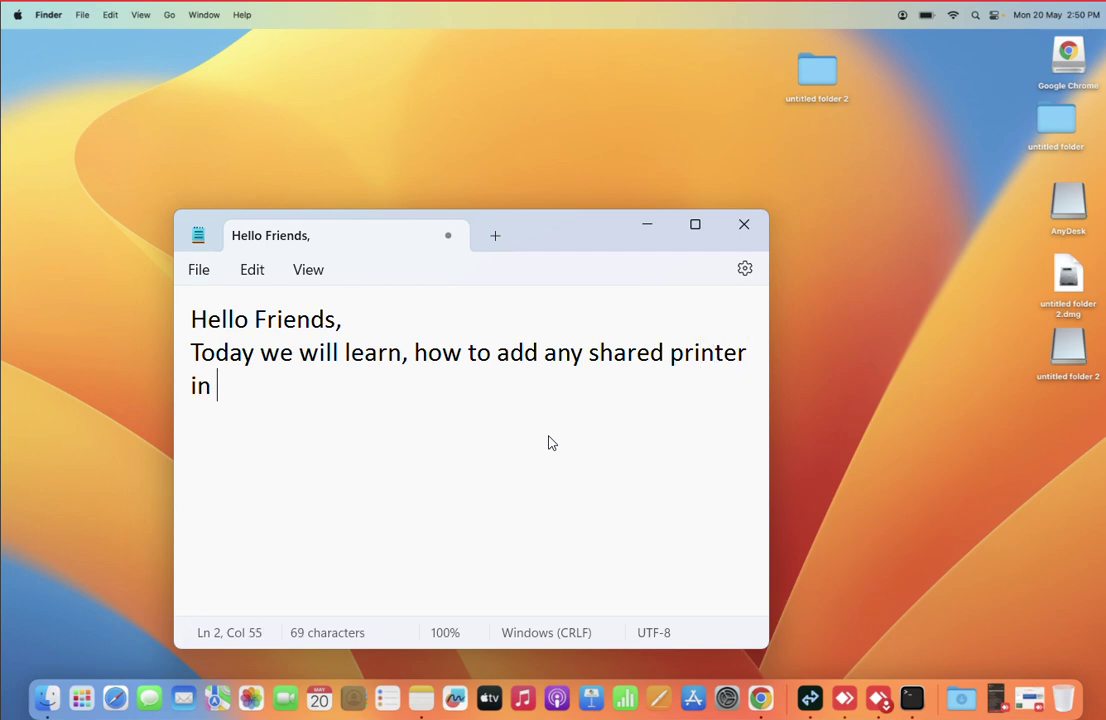
type("macbook la")
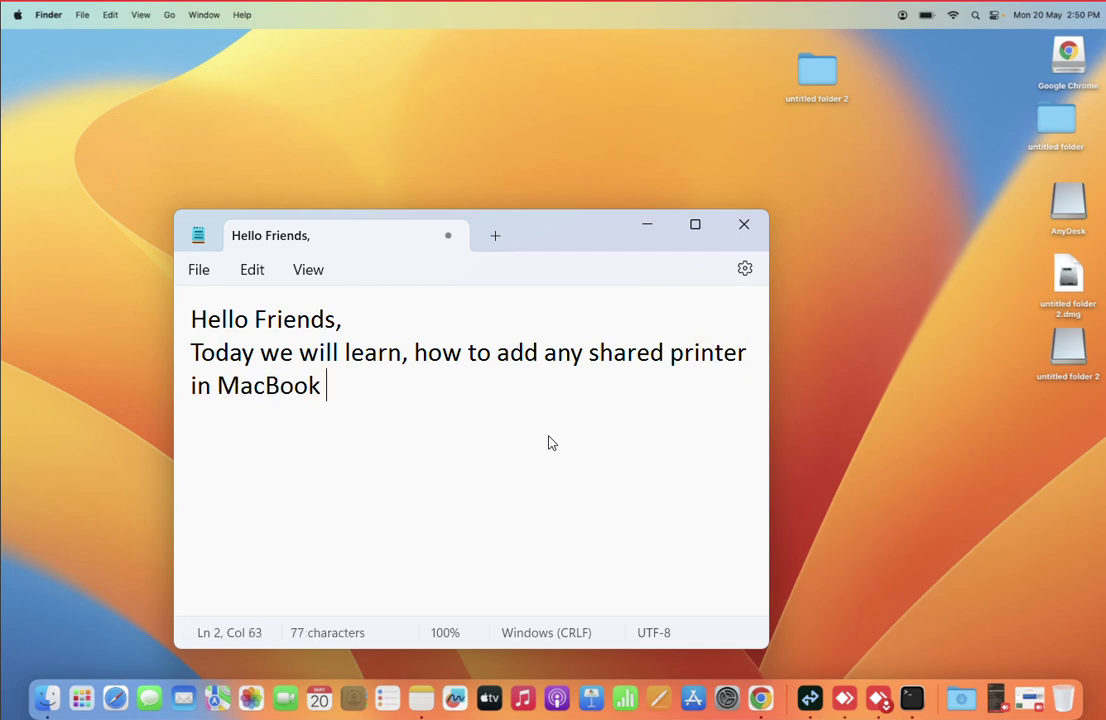
key("BackSpace")
key("BackSpace")
type("S")
key("BackSpace")
type("lets see")
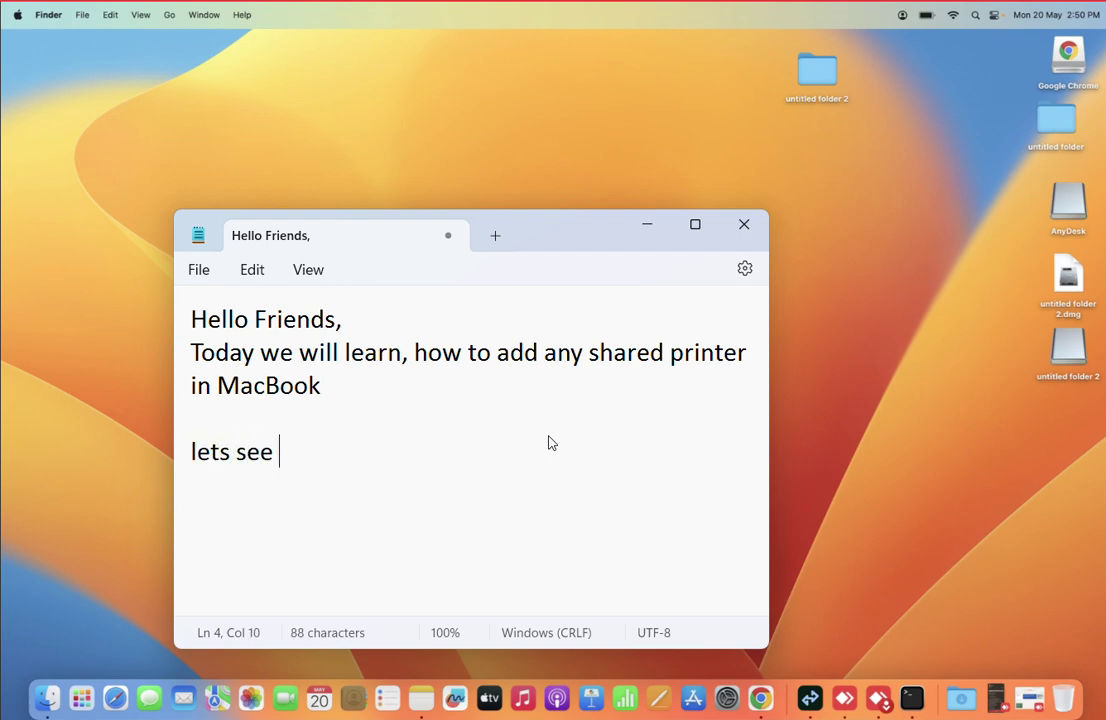
key("BackSpace")
key("BackSpace")
key("BackSpace")
key("BackSpace")
type("follow.........")
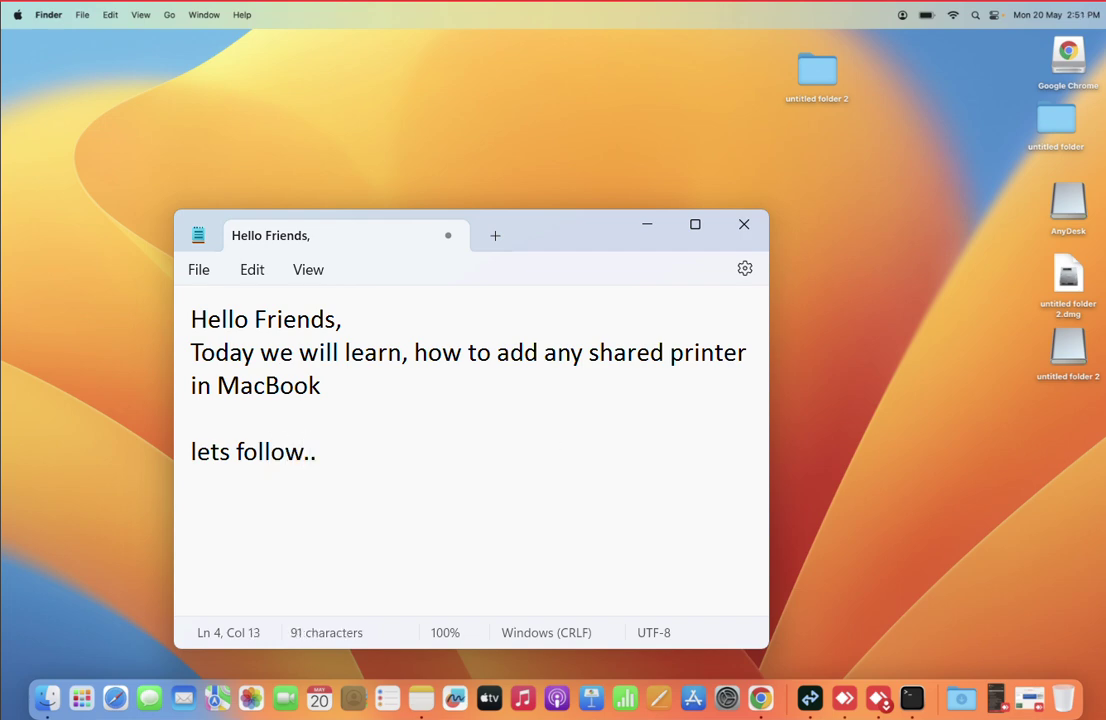
Minimise the notes, glance at the Go menu, then open the Apple menu
left_click(656, 236)
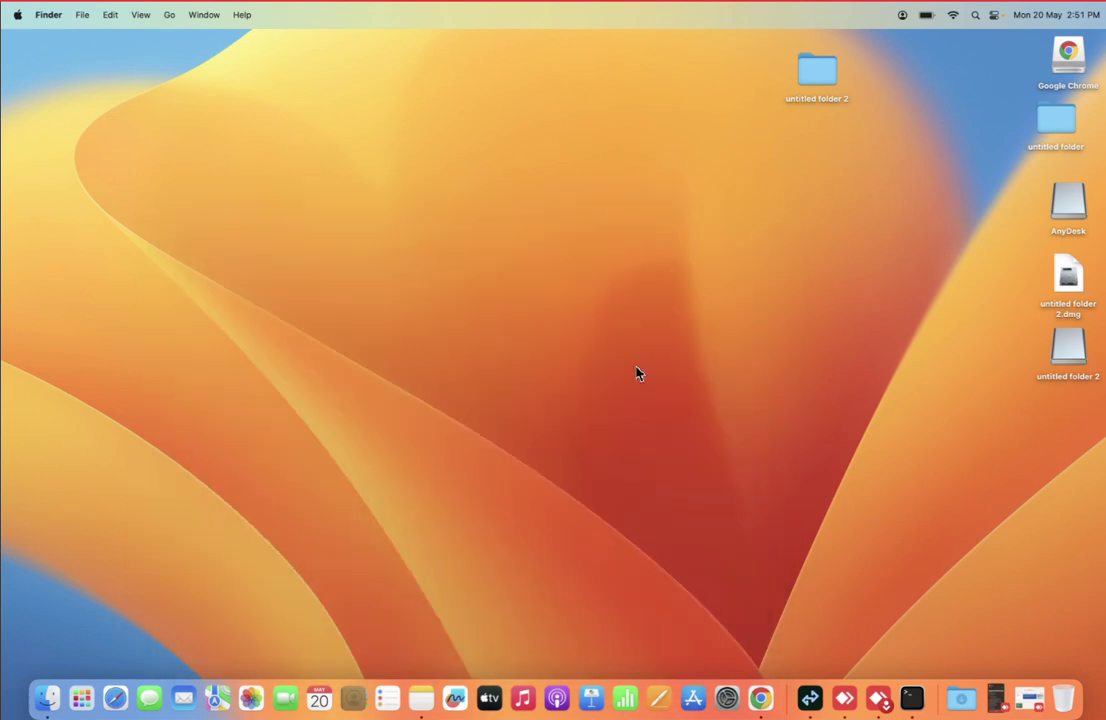
left_click(169, 16)
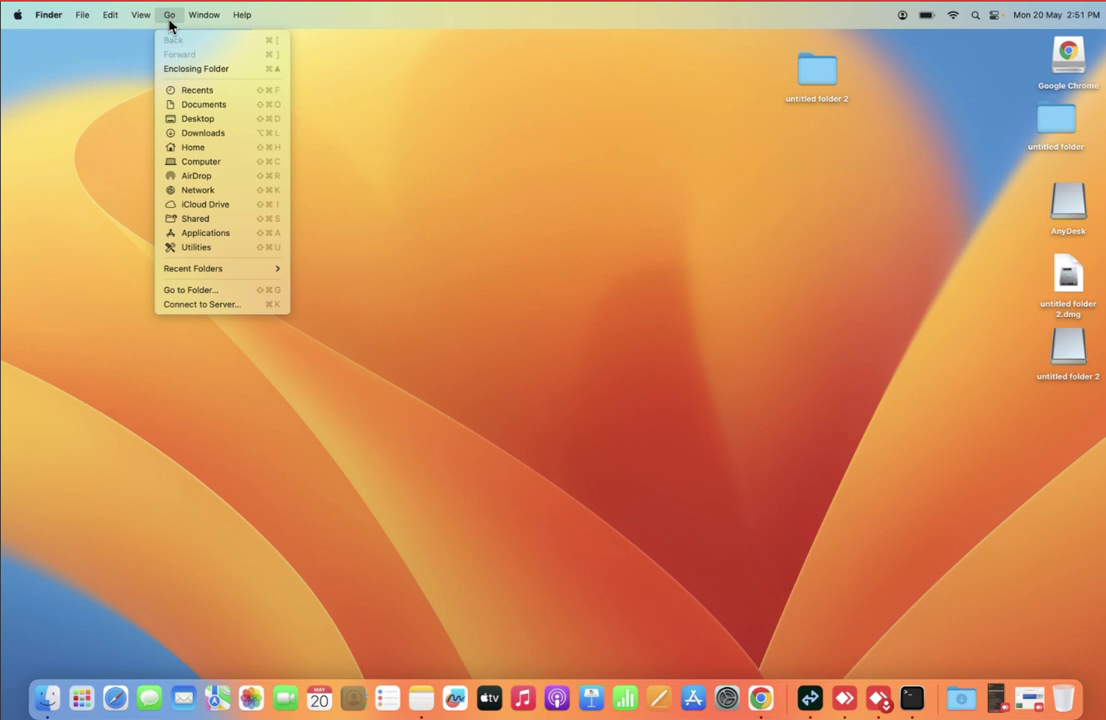
left_click(43, 95)
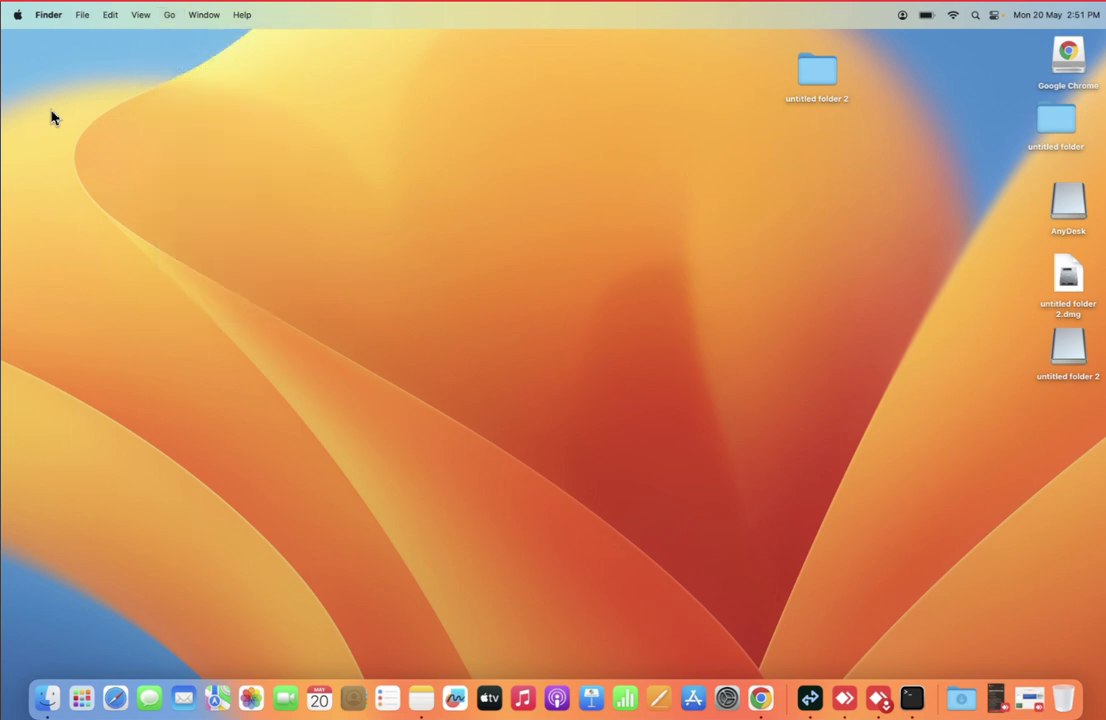
left_click(18, 15)
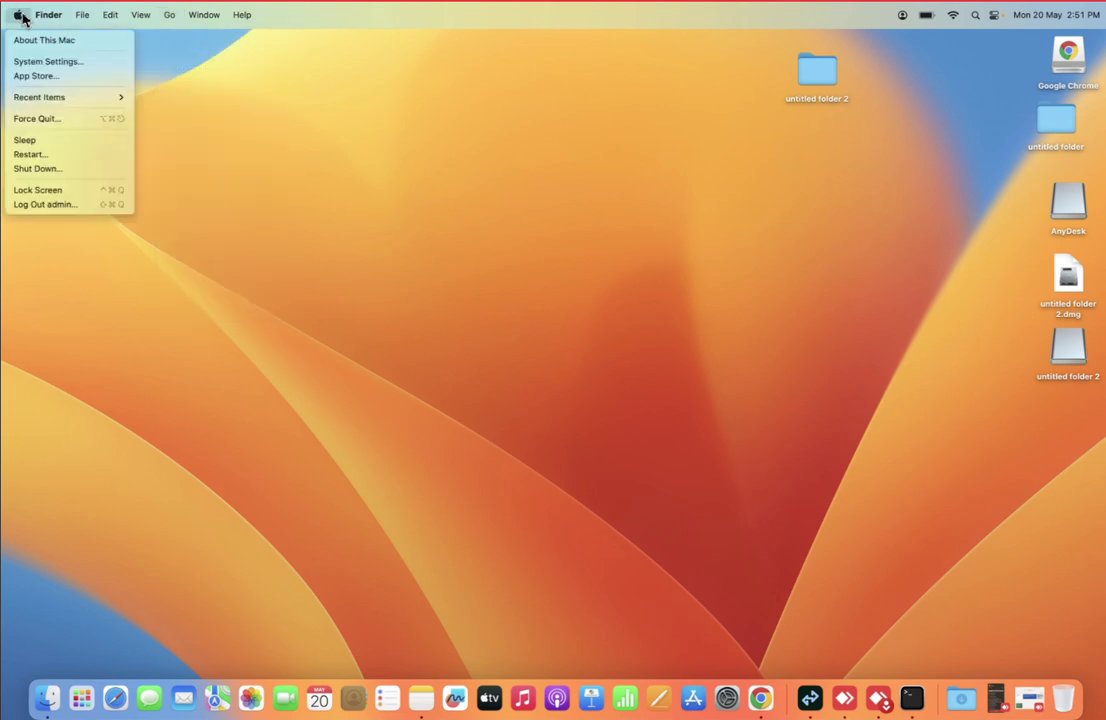
Launch System Settings and go to the Printers & Scanners pane under General
left_click(42, 63)
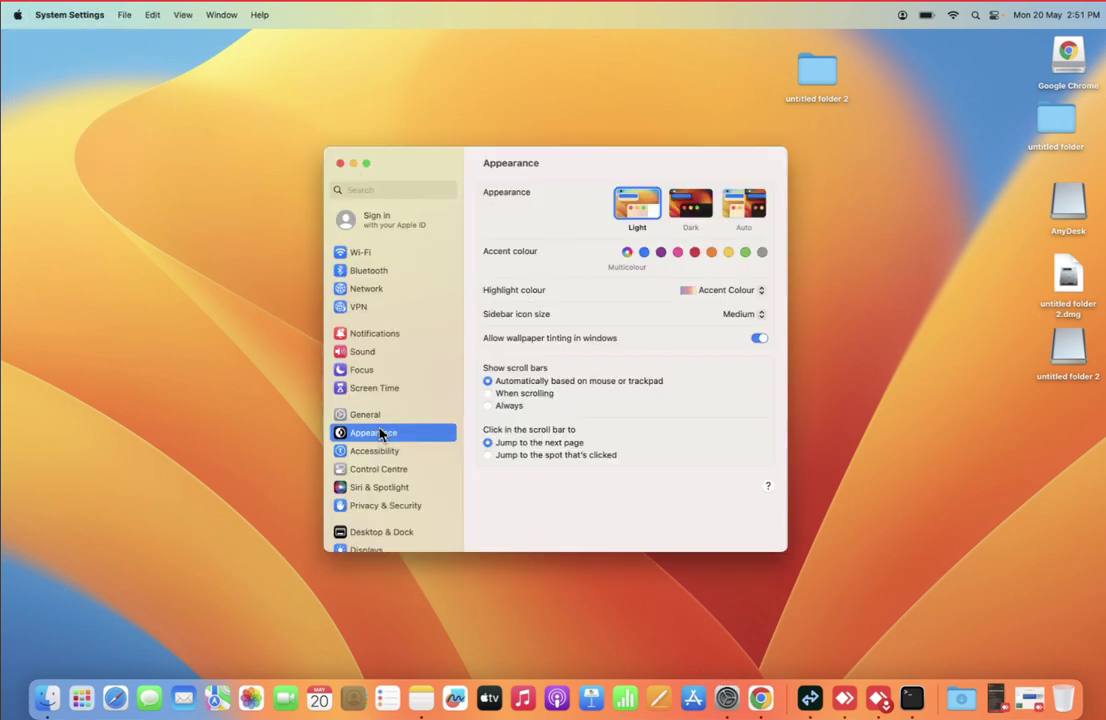
left_click(371, 416)
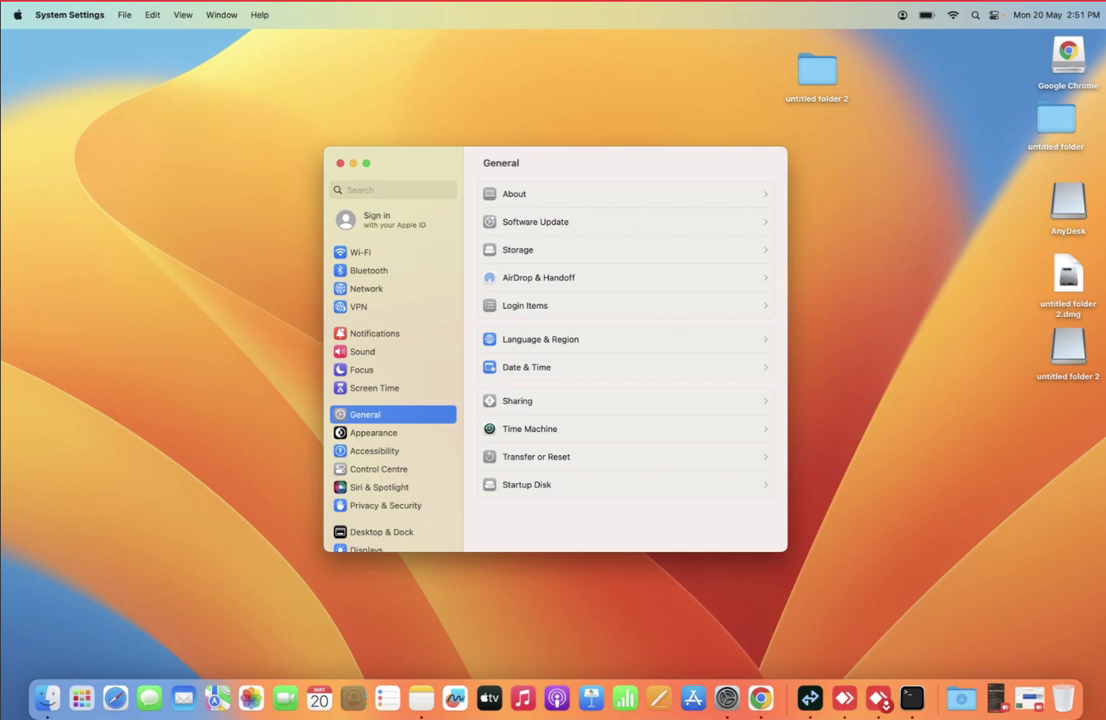
scroll(407, 390, "down", 5)
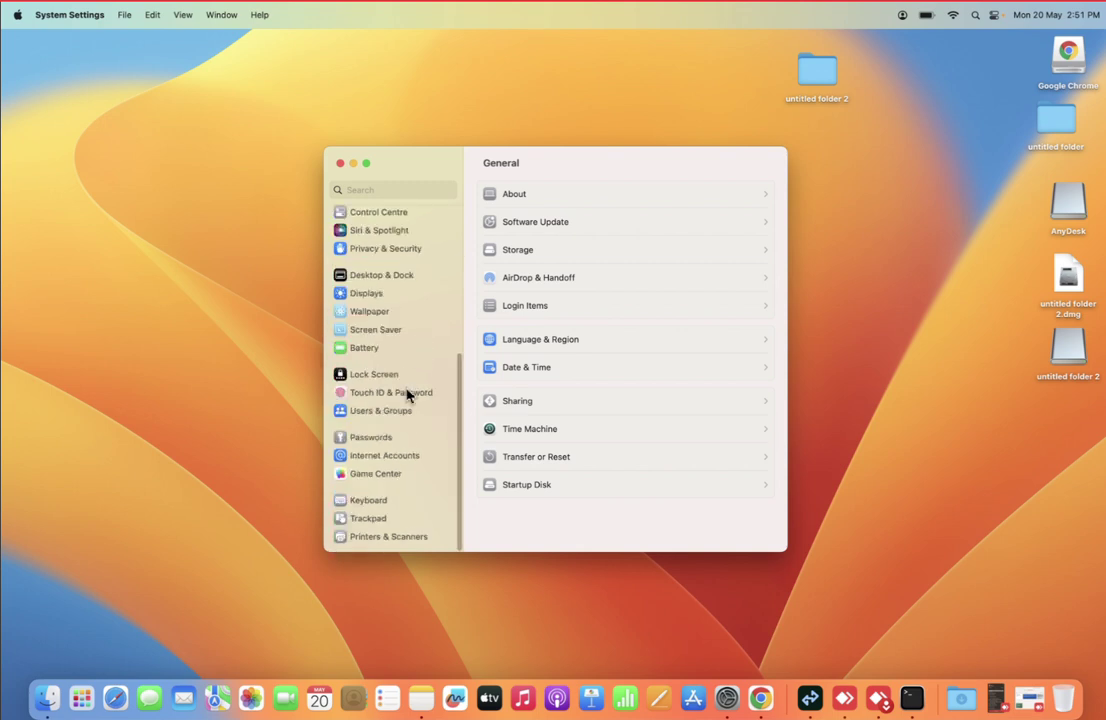
left_click(387, 537)
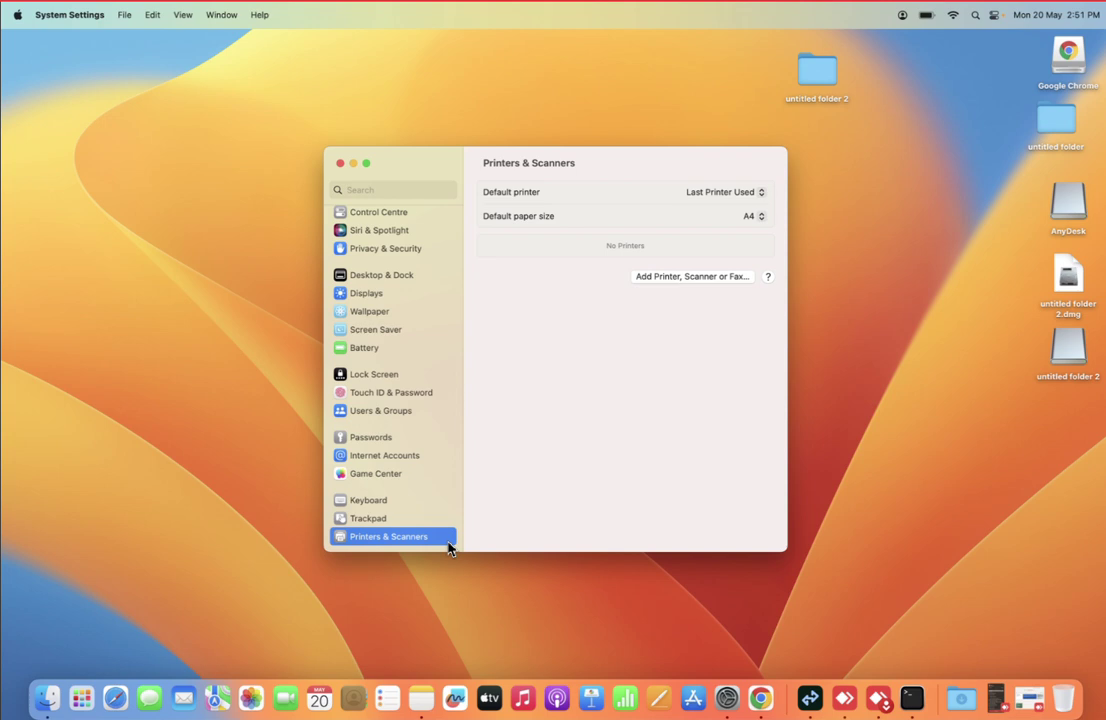
Start adding a printer and select the HP Color LaserJet Pro M478f-9f, briefly checking the notes
left_click(675, 279)
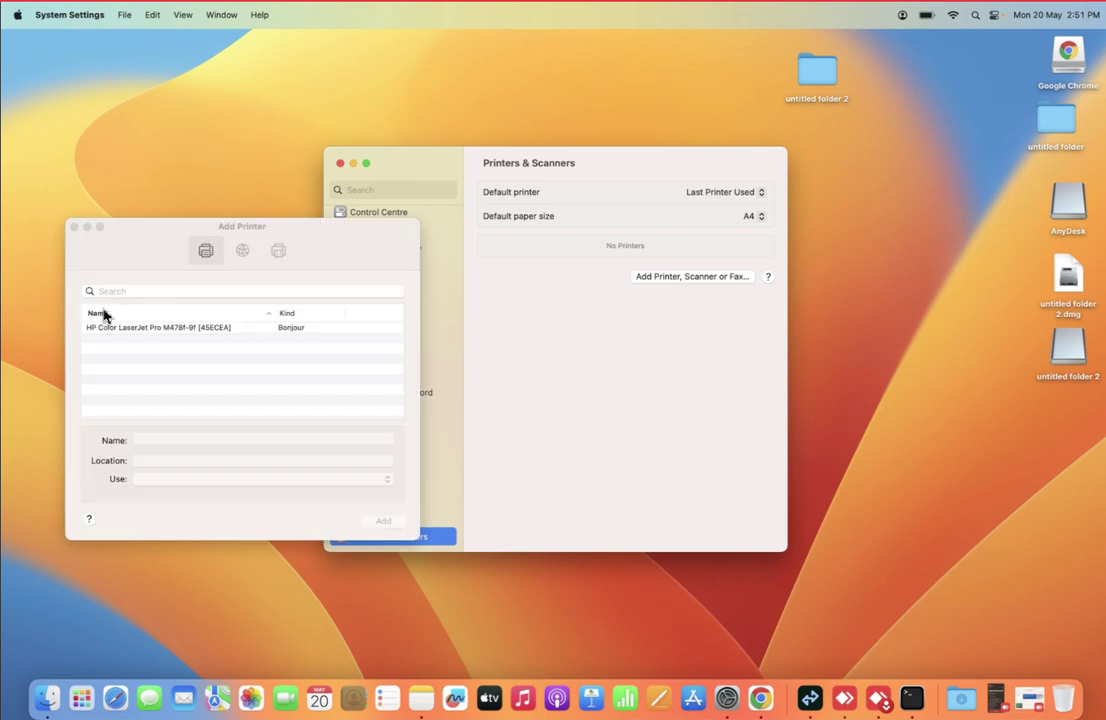
left_click(138, 335)
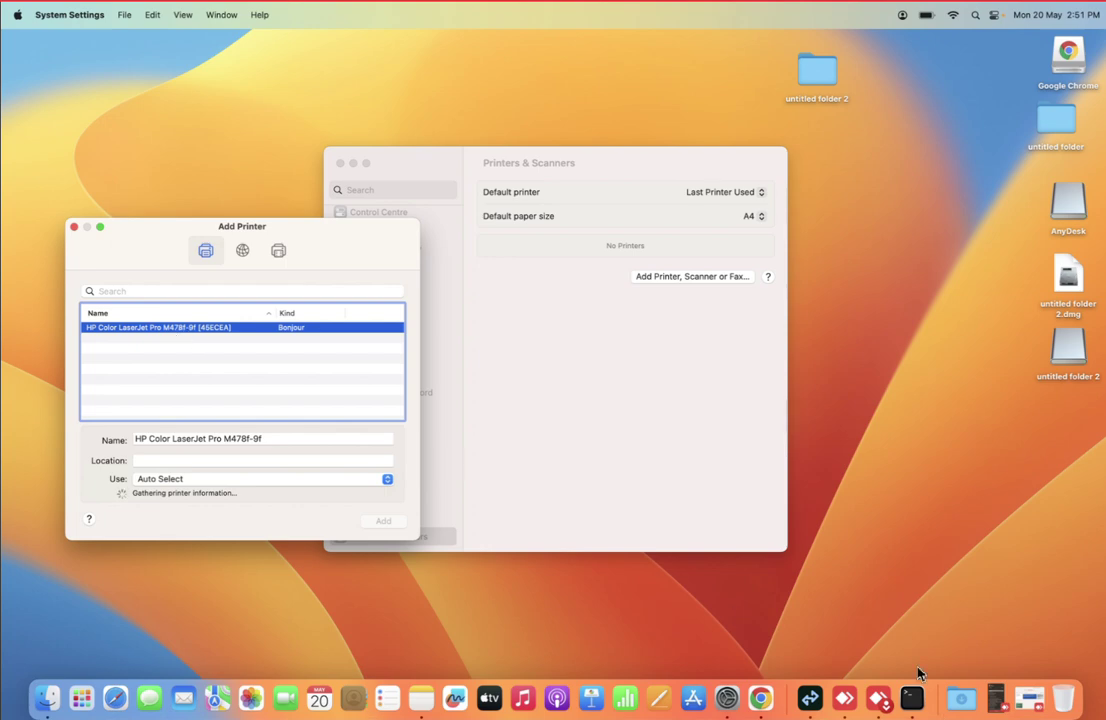
mouse_move(845, 697)
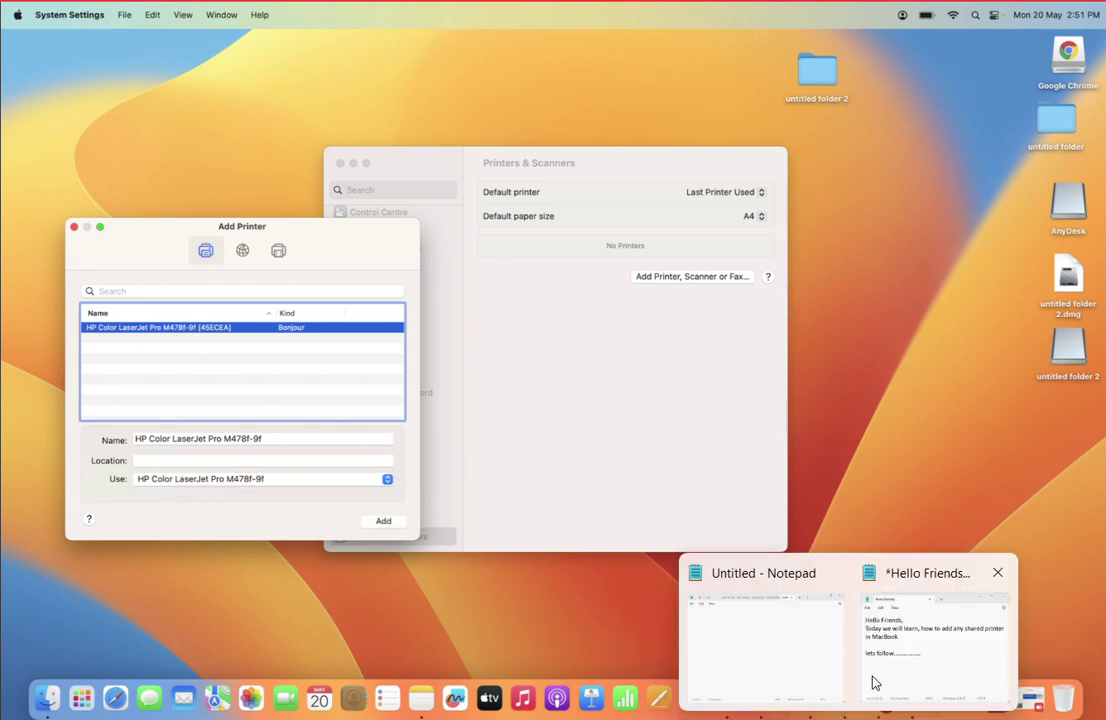
left_click(897, 674)
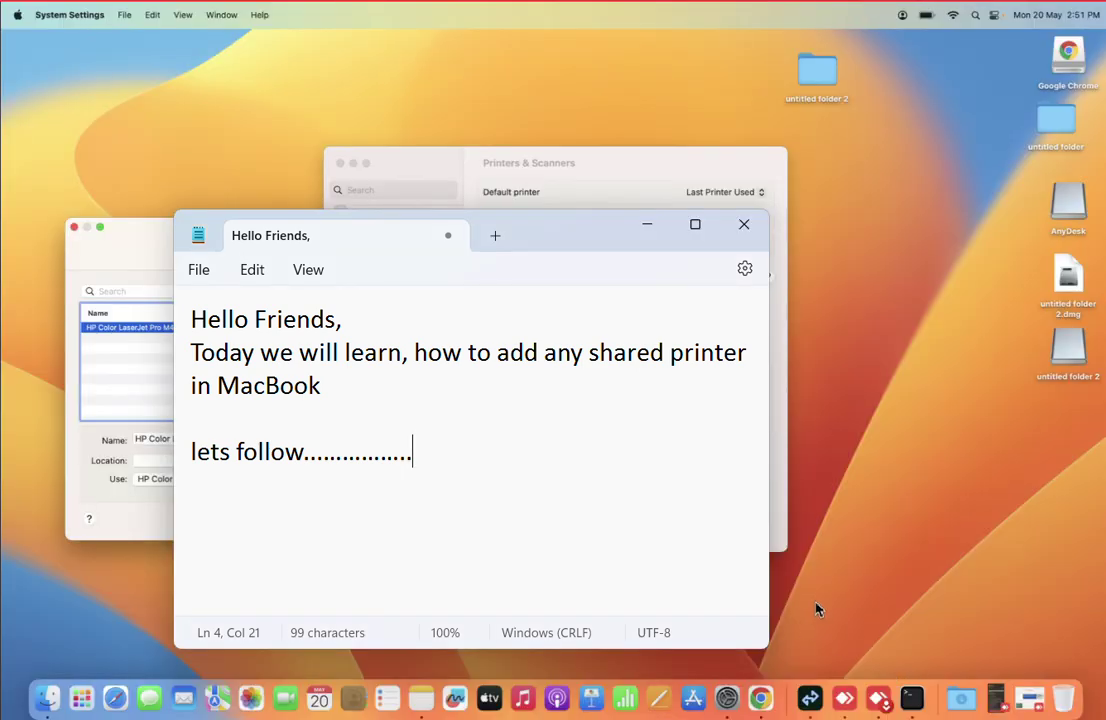
left_click(648, 225)
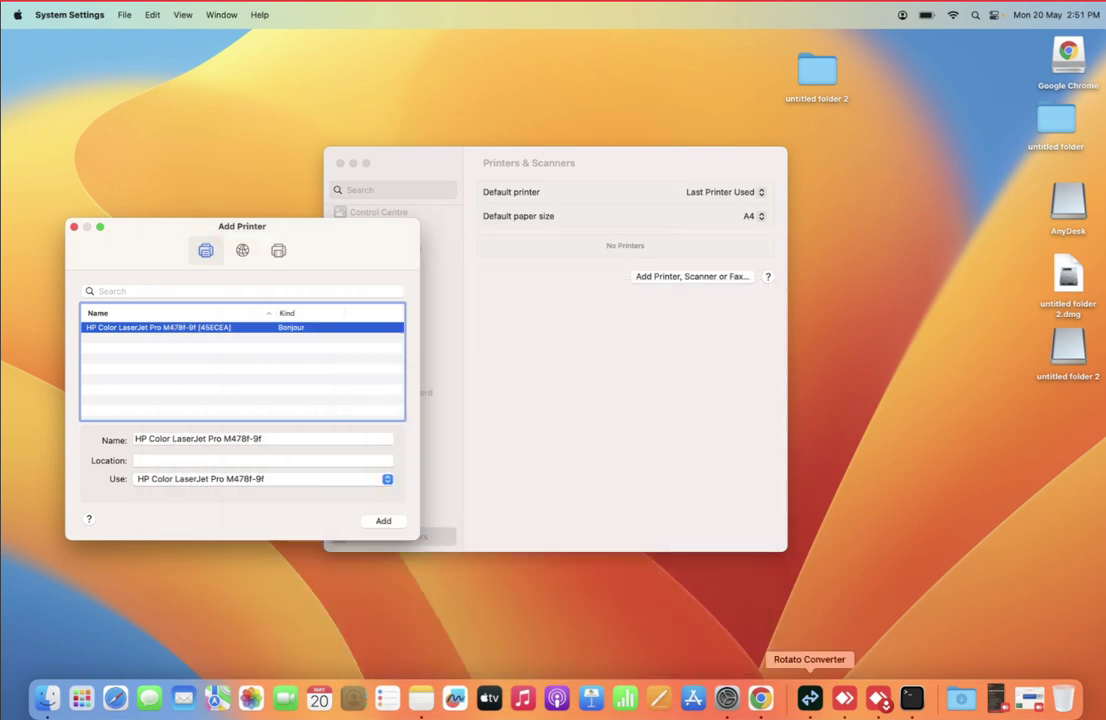
Note that a printer on your same network will automatically appear in the list
mouse_move(845, 697)
left_click(880, 677)
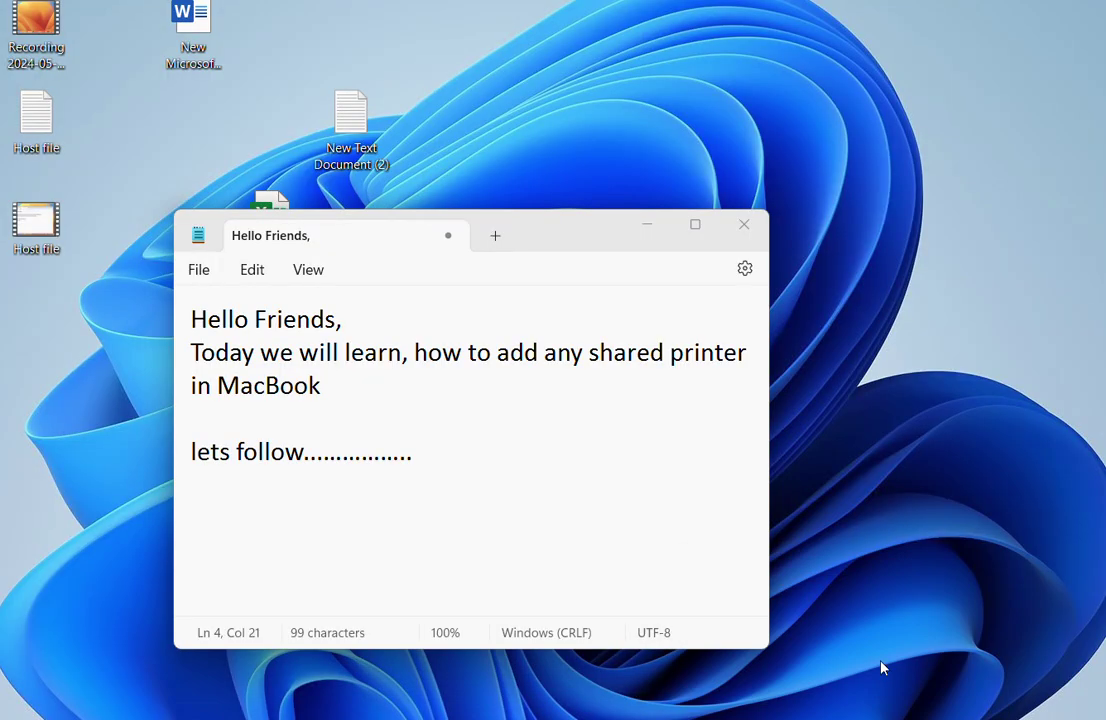
key("Return")
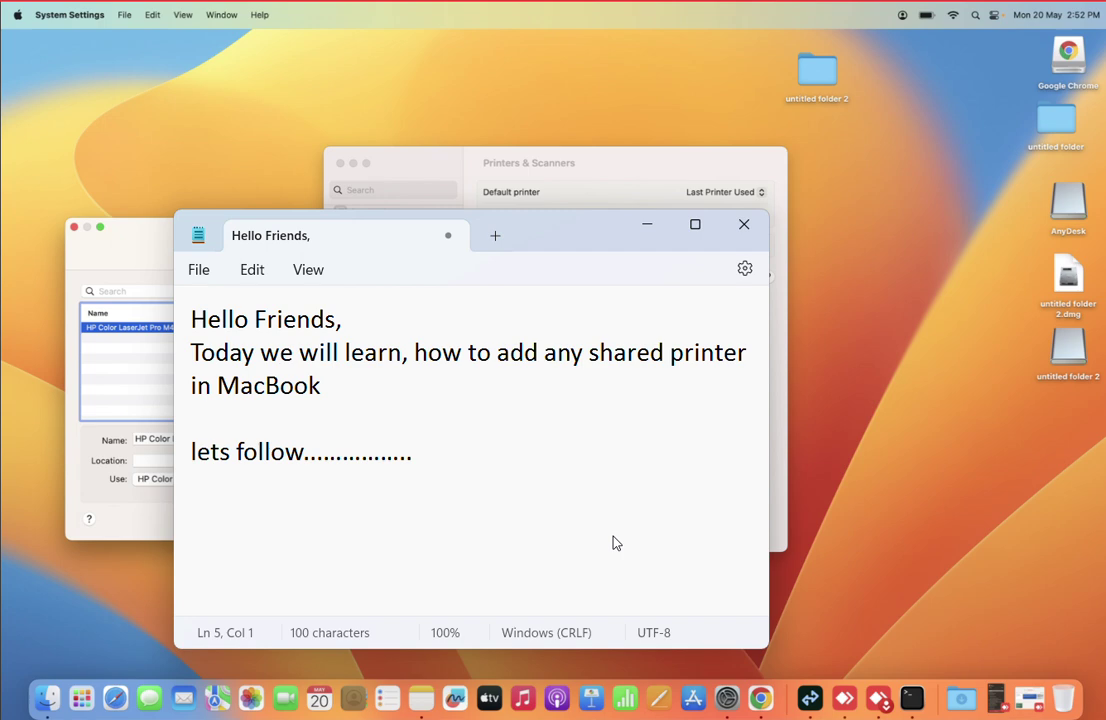
type("If you")
key("BackSpace")
type("r pr")
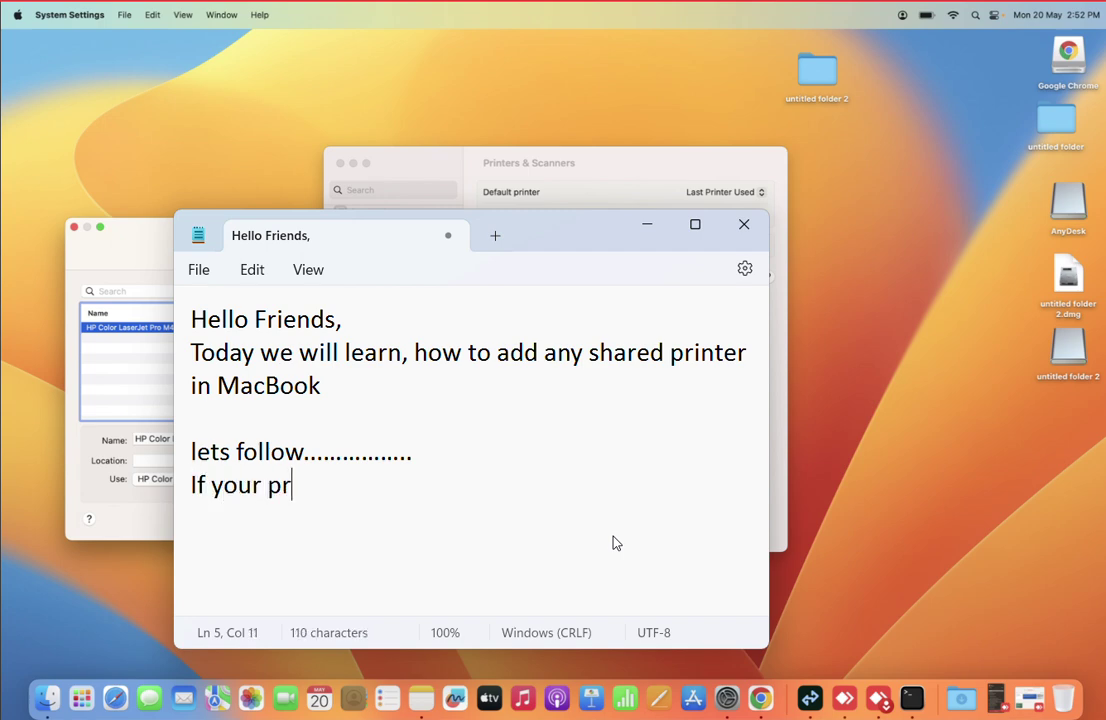
type("inder inst")
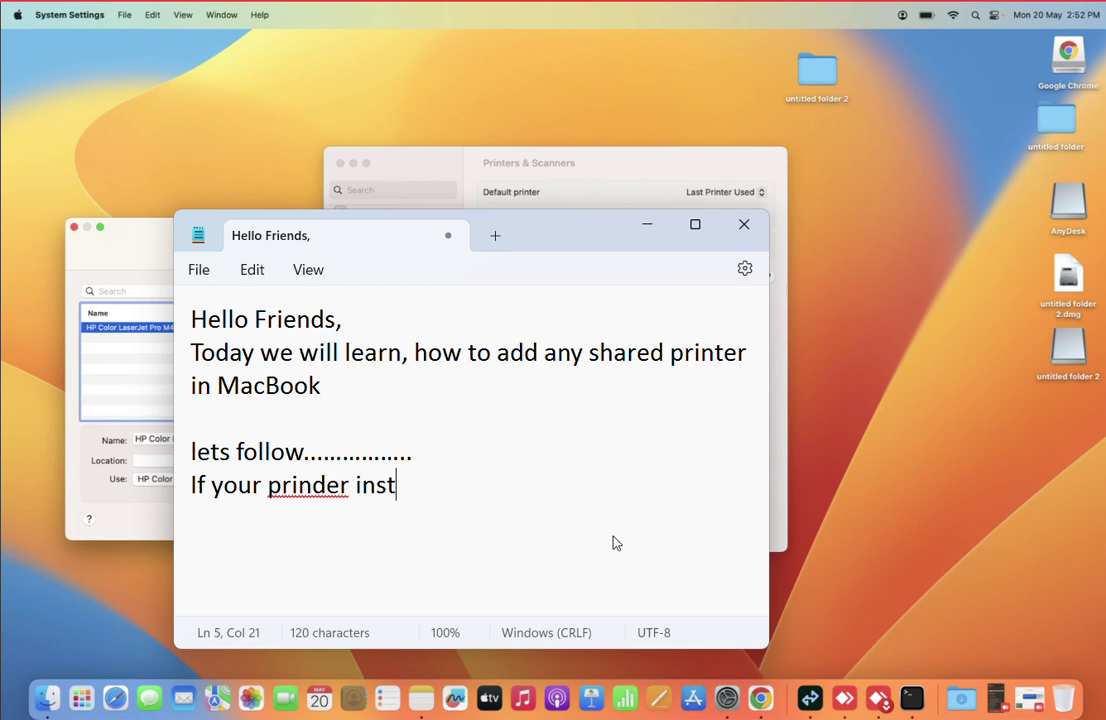
type("alled in your")
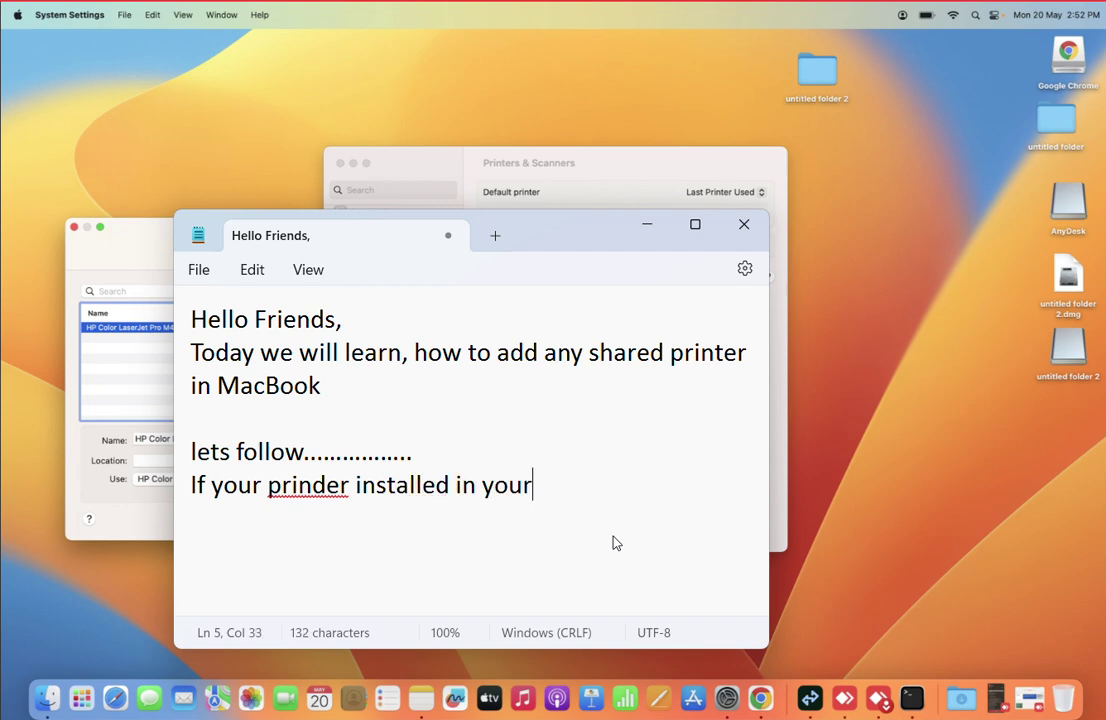
type(" same ne")
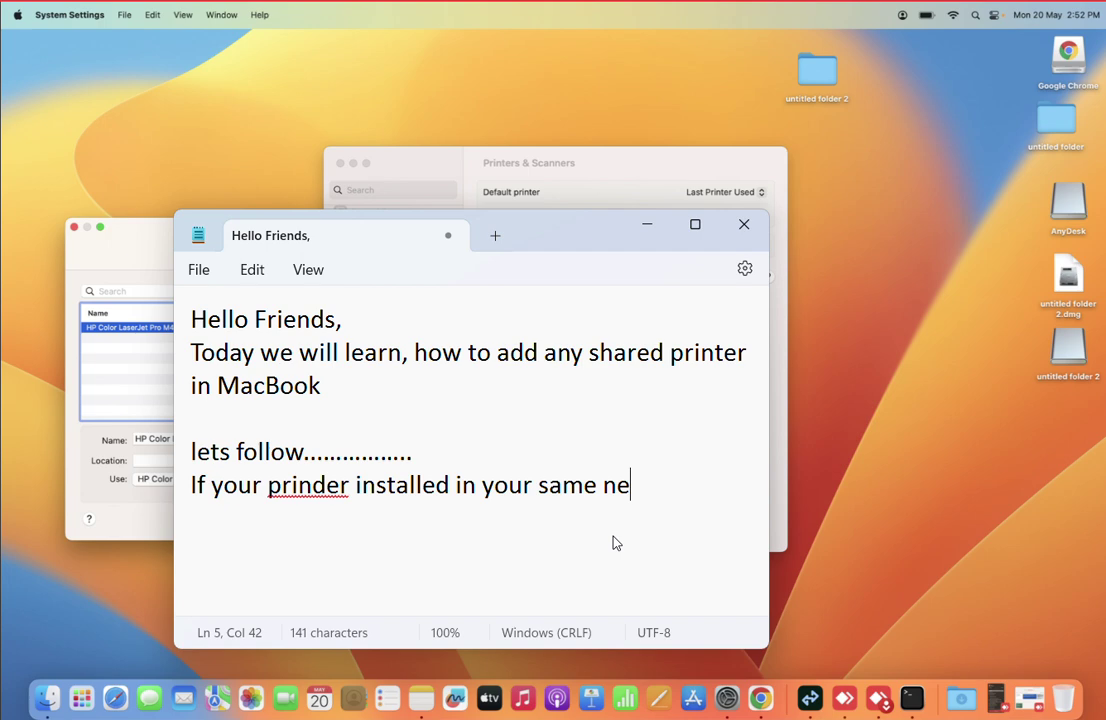
type("twork it ")
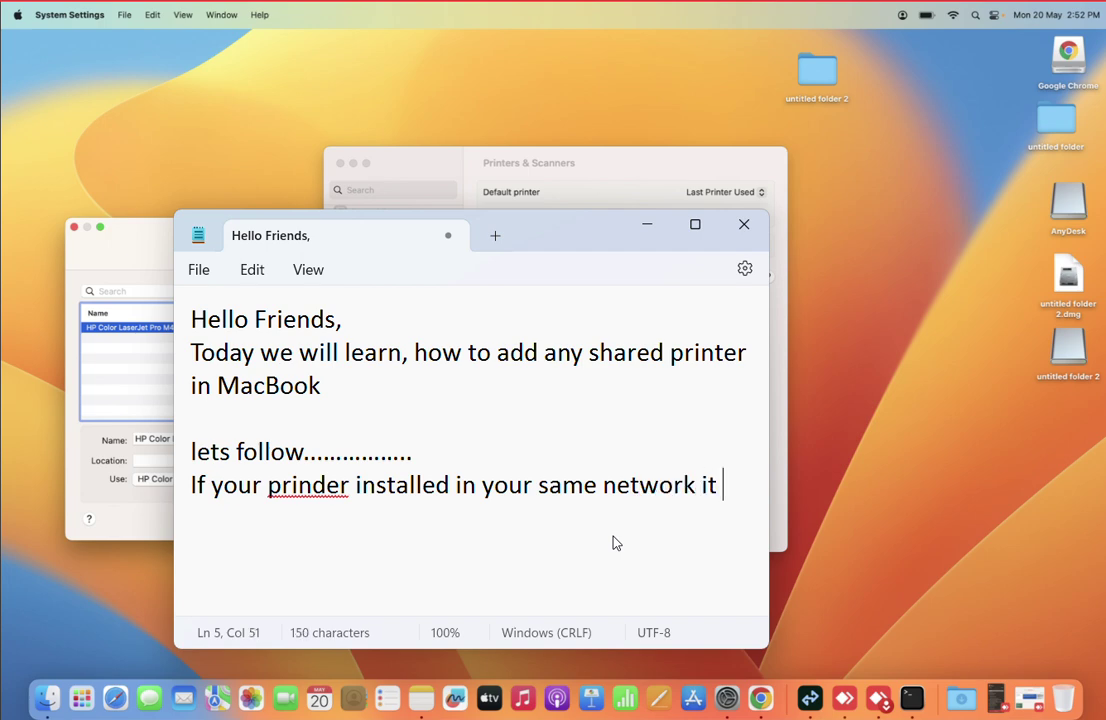
type("will autome")
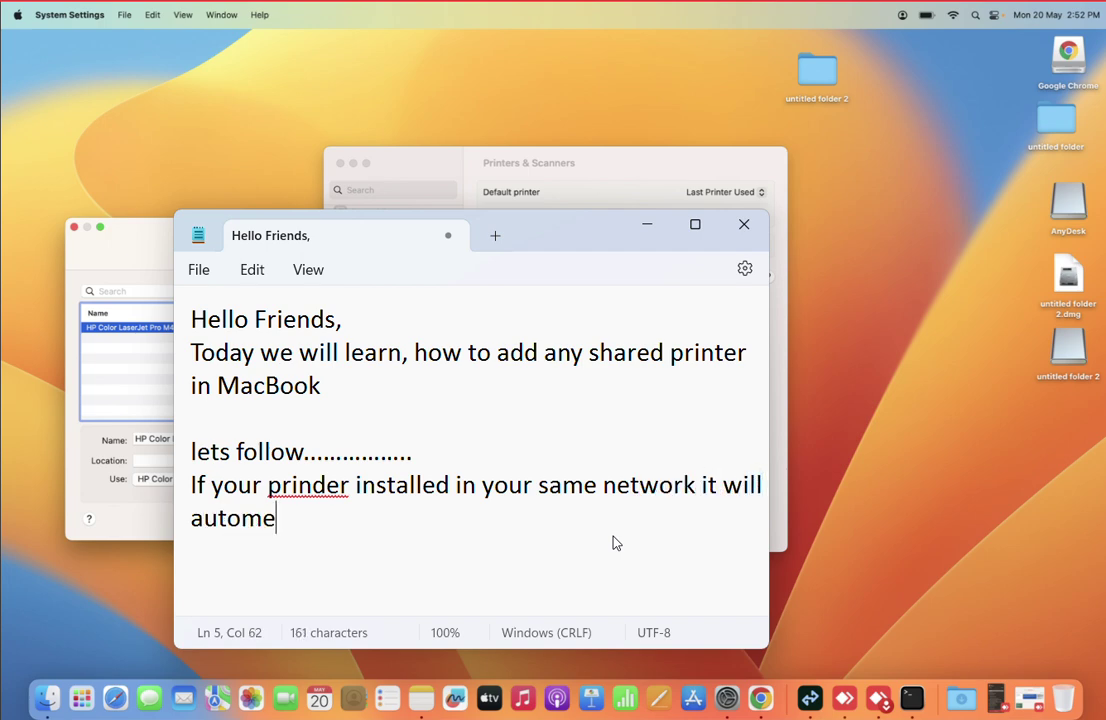
key("BackSpace")
type("atically ")
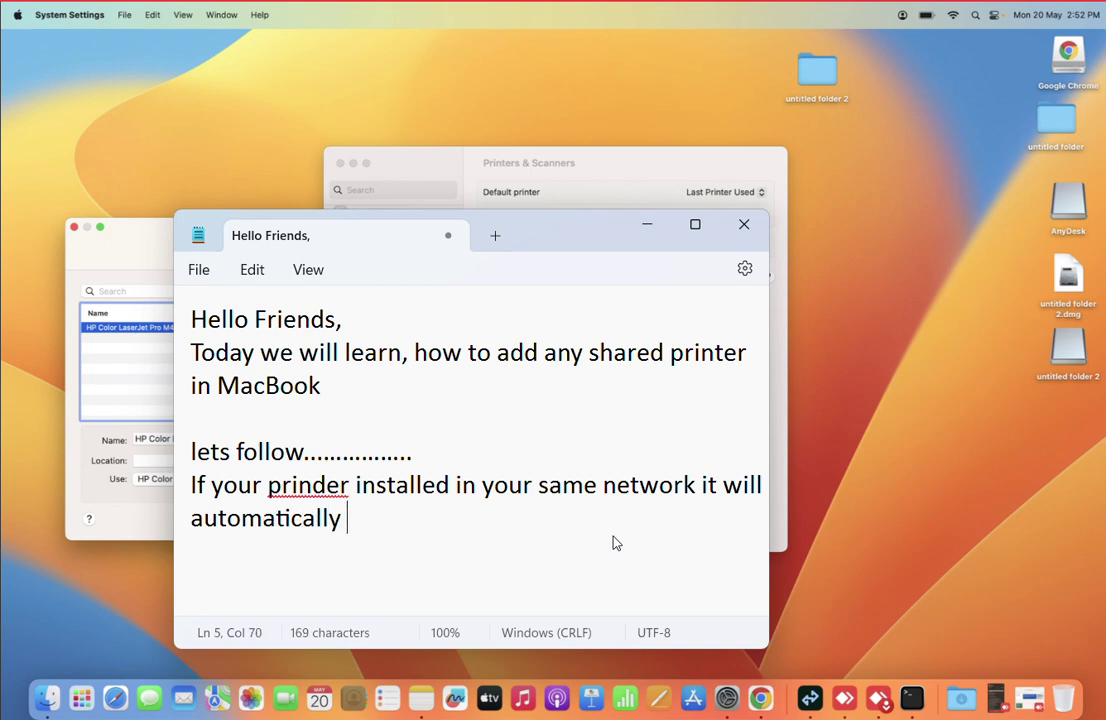
type("appea")
key("BackSpace")
key("BackSpace")
type("pea")
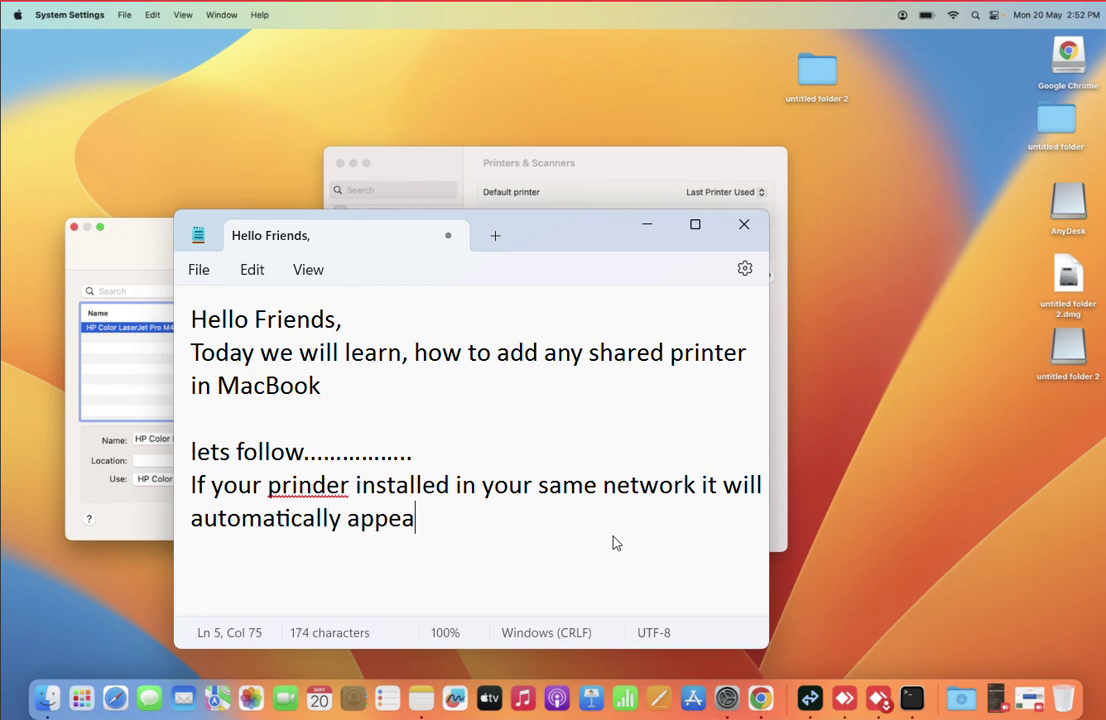
type("r in the list")
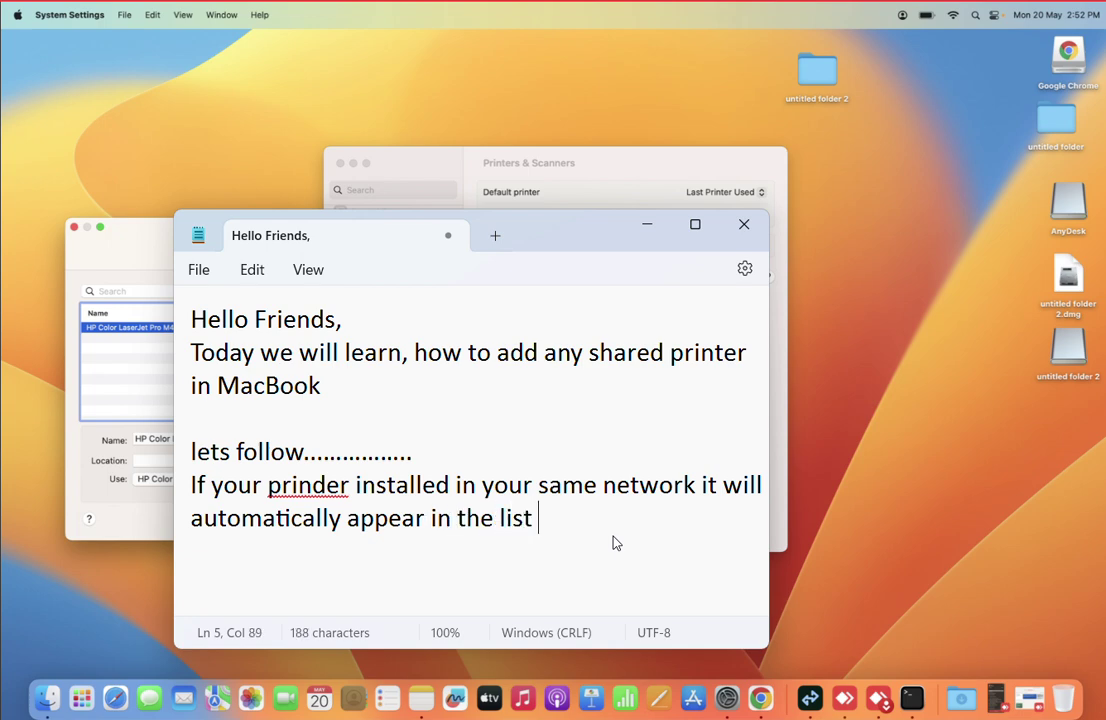
key("Return")
Add the line 'here you can see my printer is showing' to the notes
type("here")
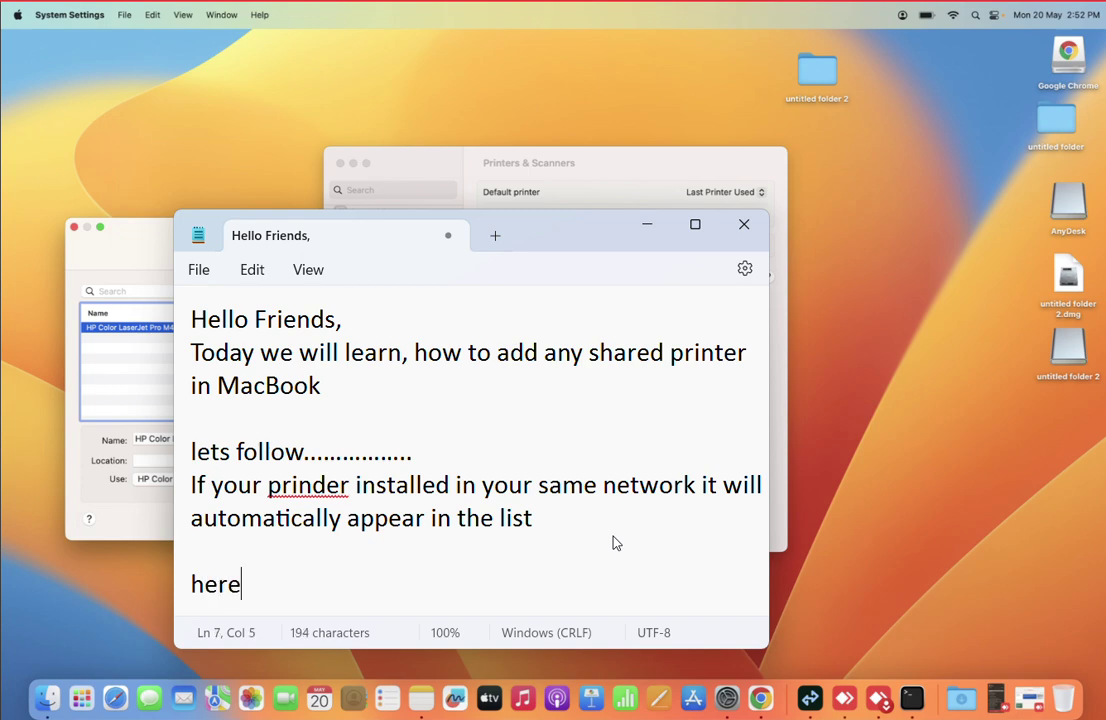
type(" you can ")
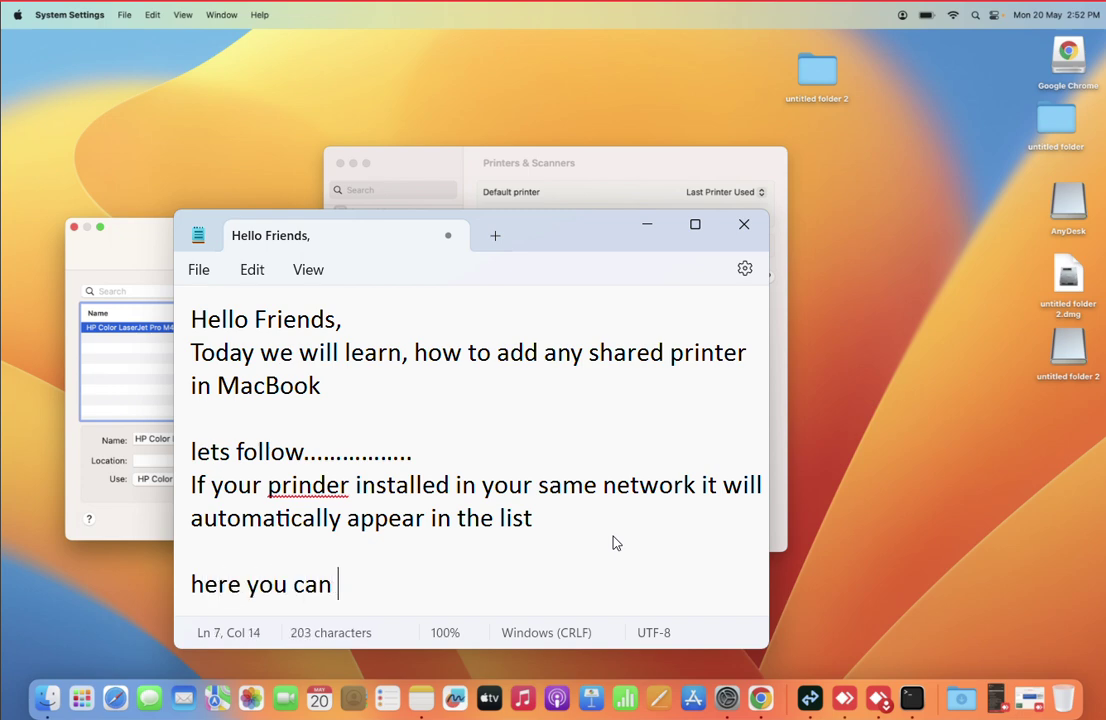
type("see my pri")
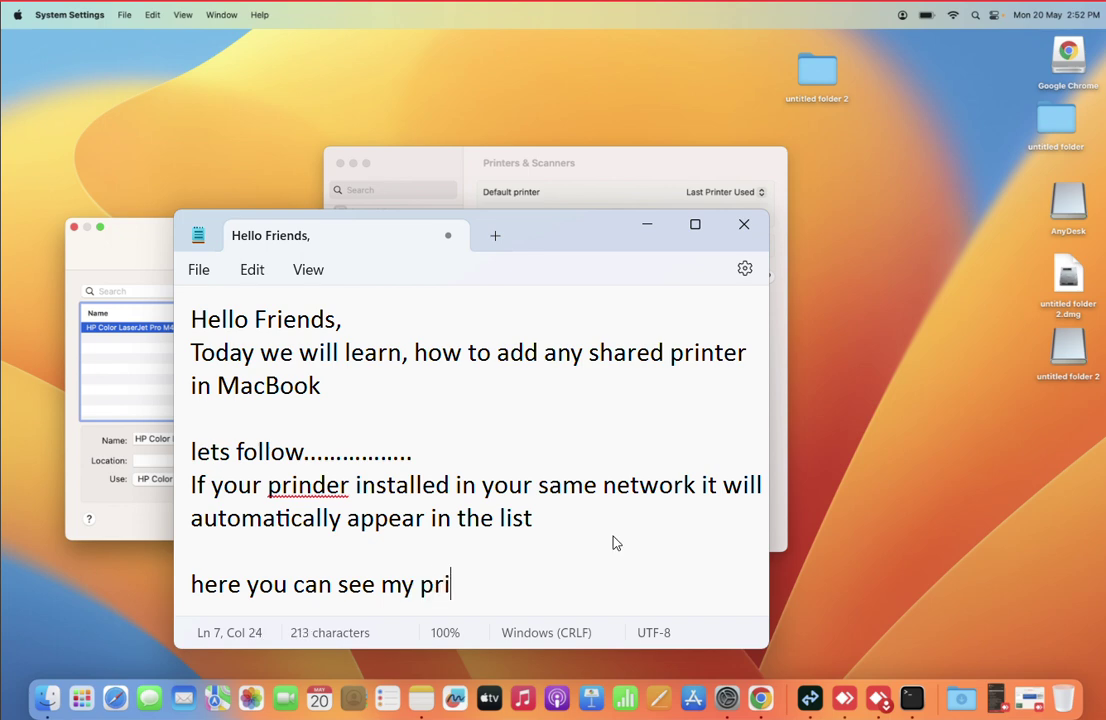
type("nter is showing")
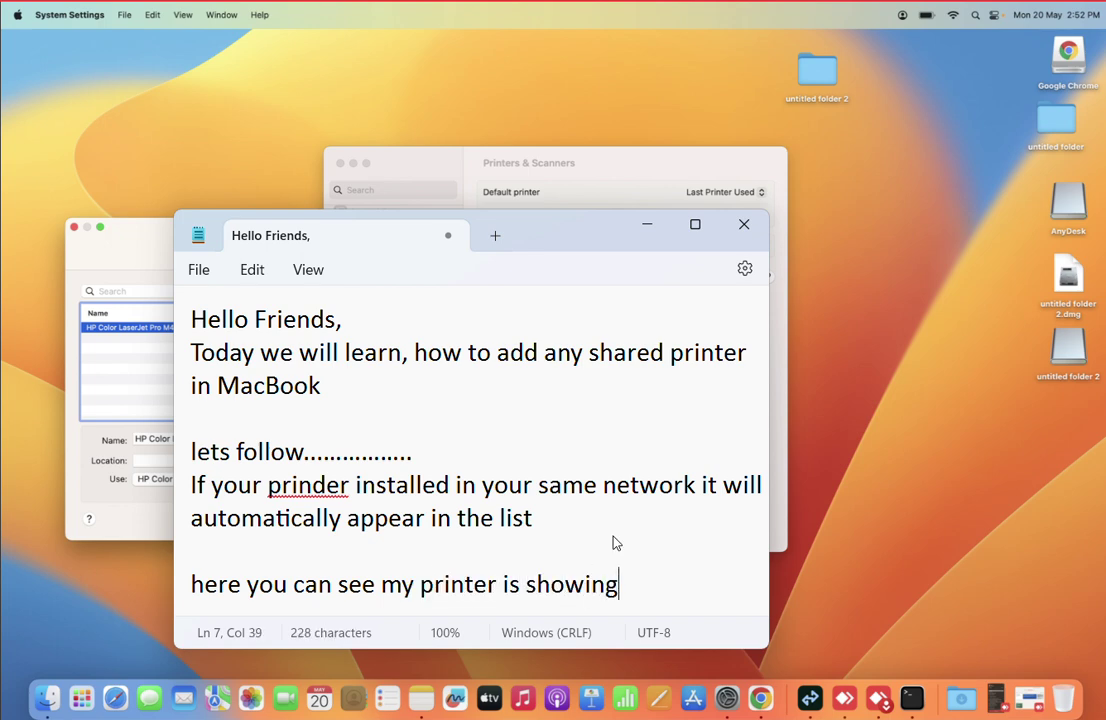
key("Return")
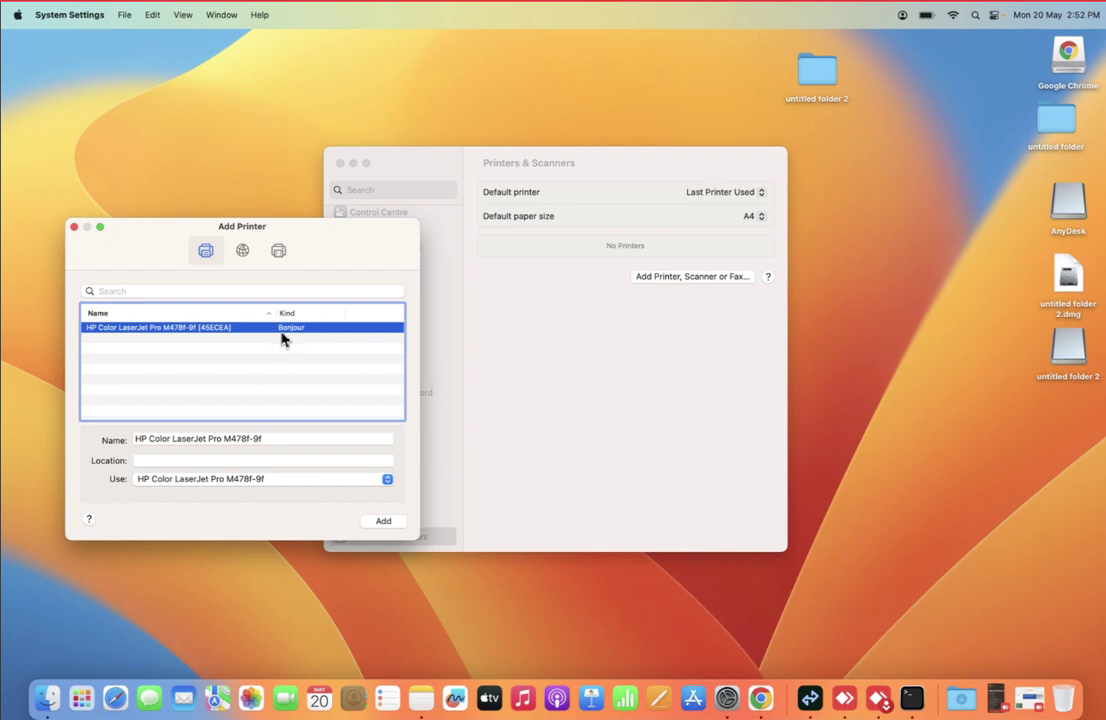
key("Tab")
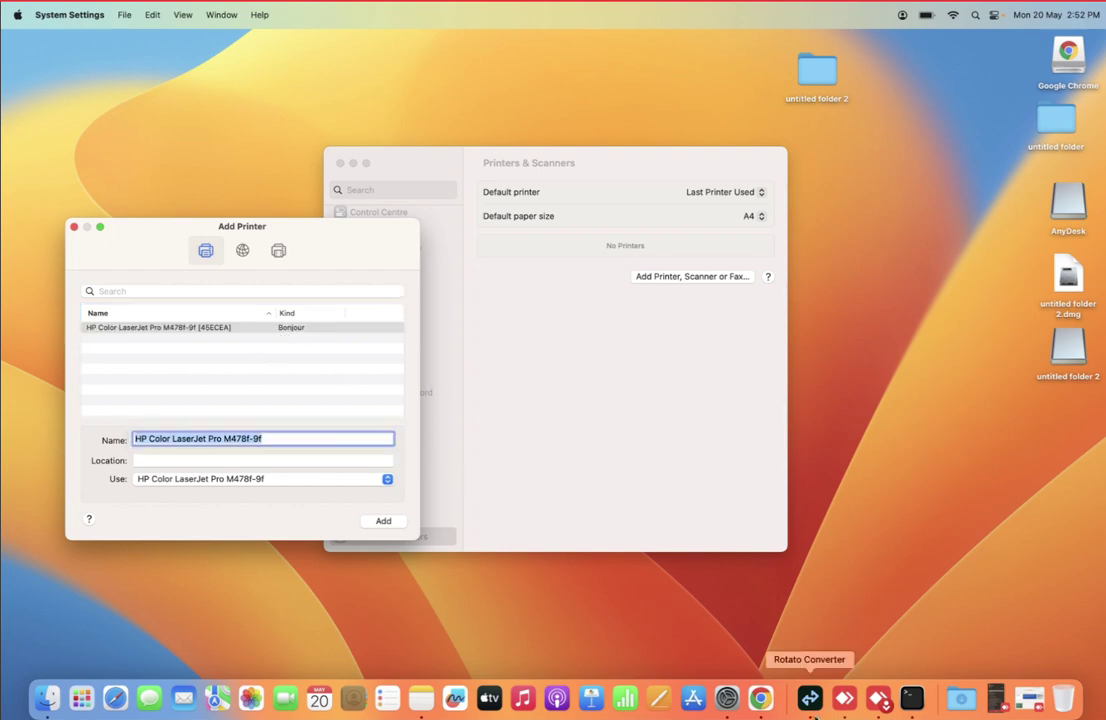
mouse_move(811, 698)
left_click(933, 640)
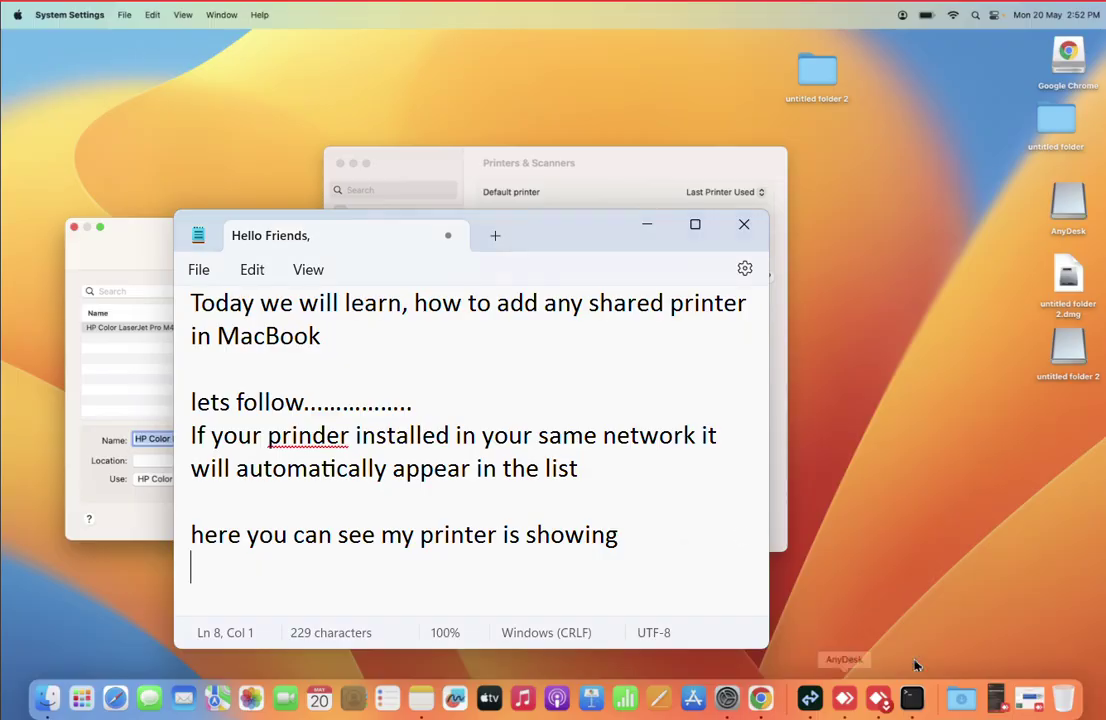
Add the line 'If the printer doesn't appear then add the printer manually'
key("Return")
type("If the ")
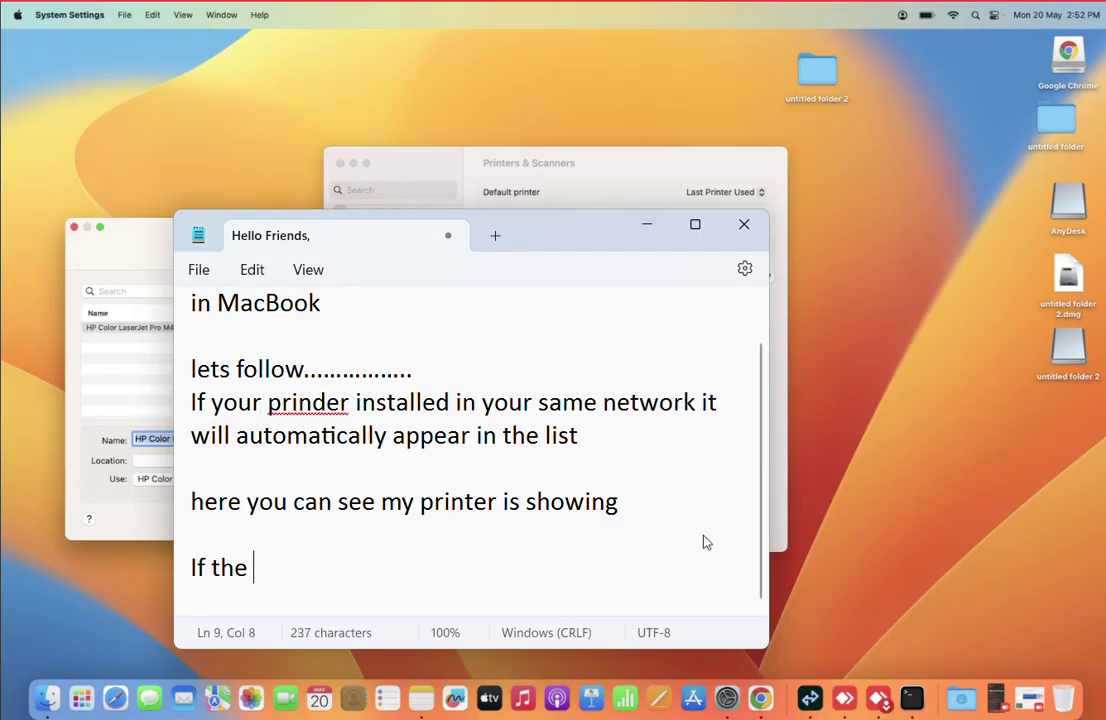
type("printer don")
key("BackSpace")
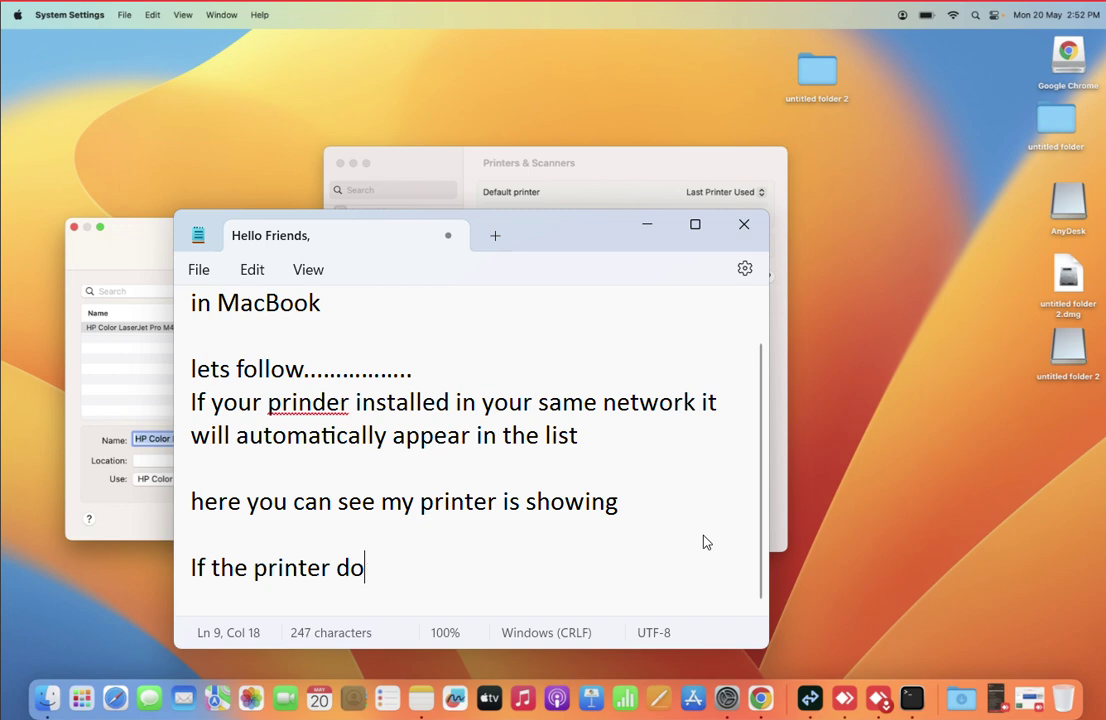
type("es't ")
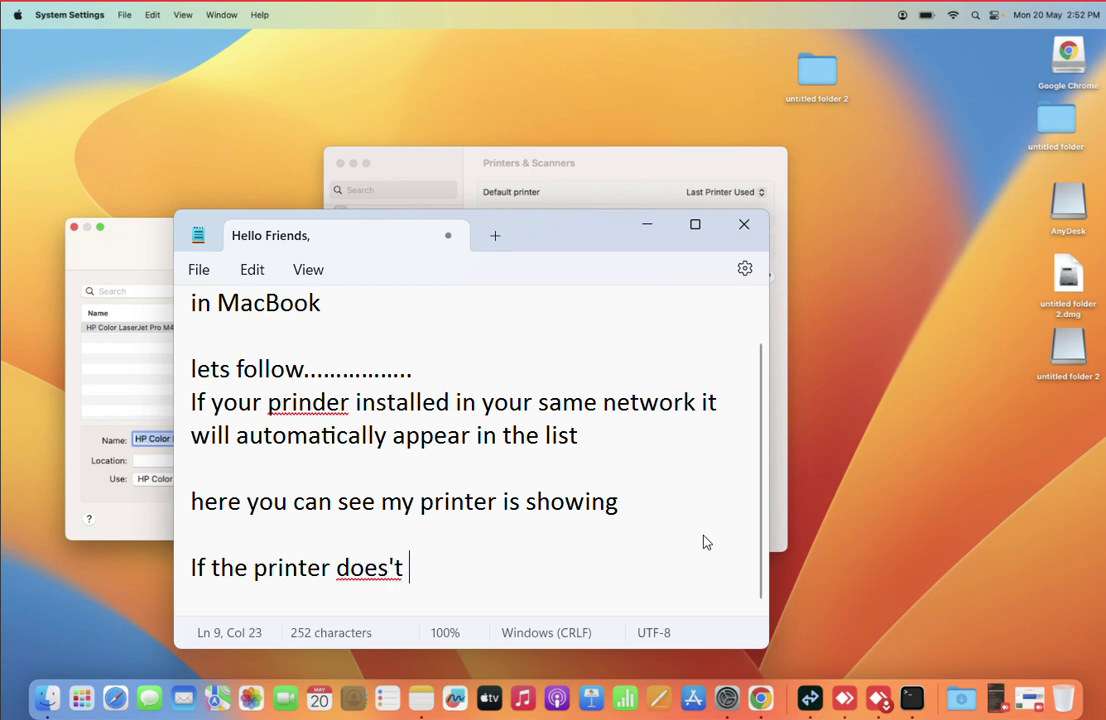
type("appear")
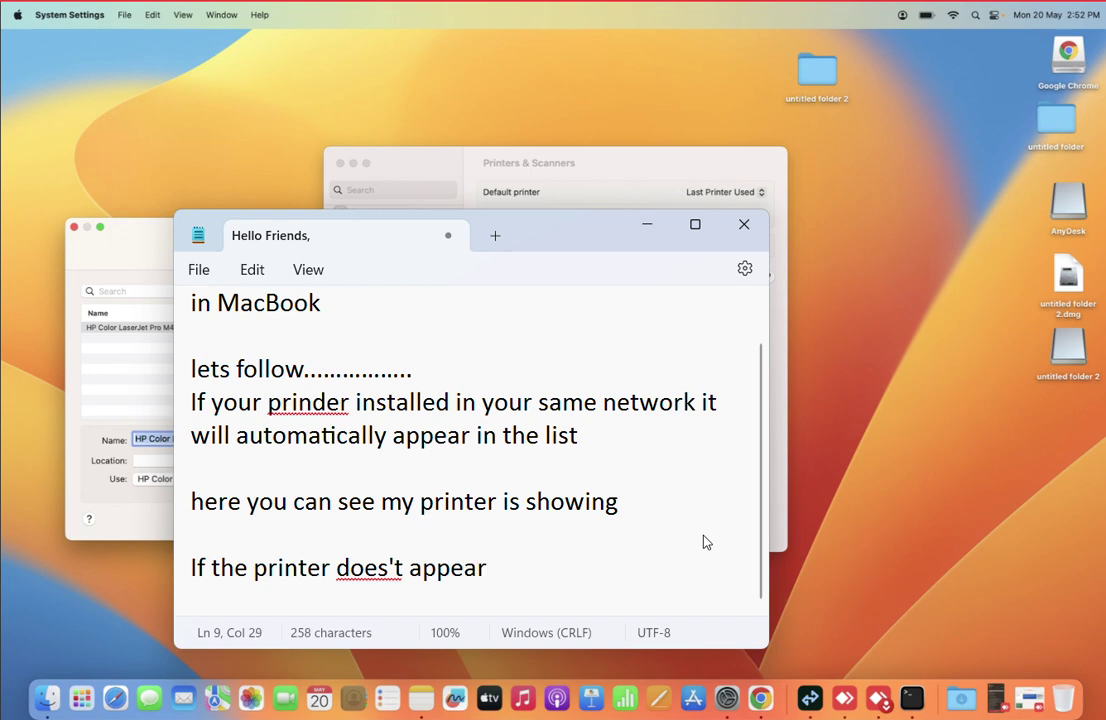
type(" then add the ")
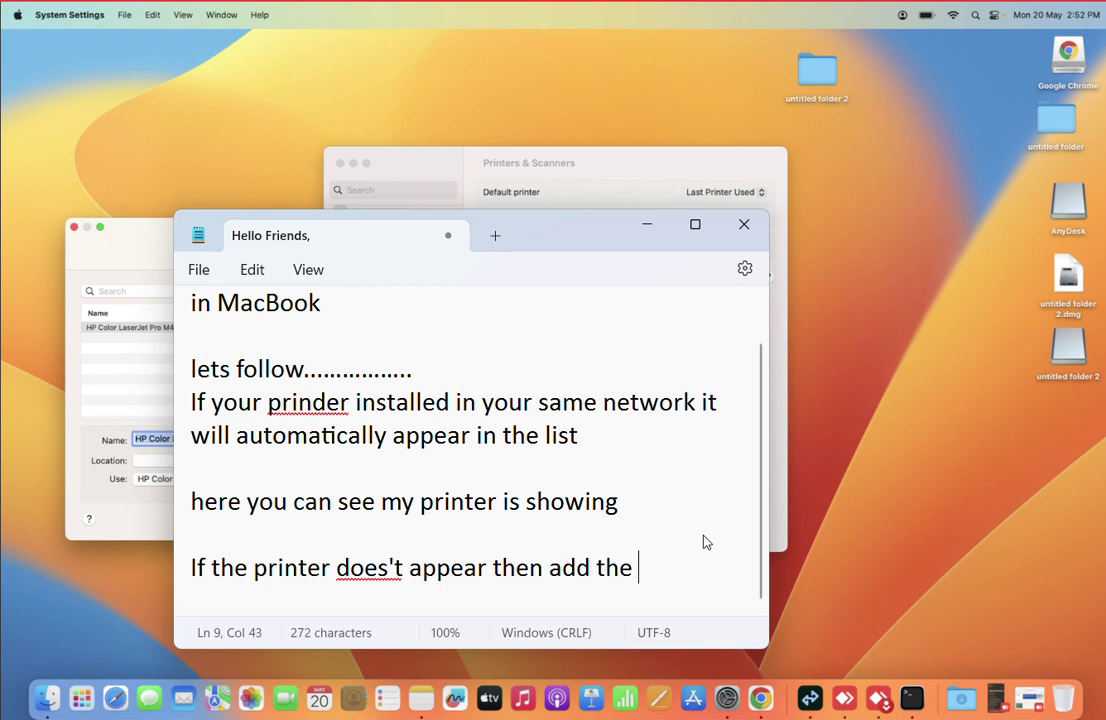
type("prinder")
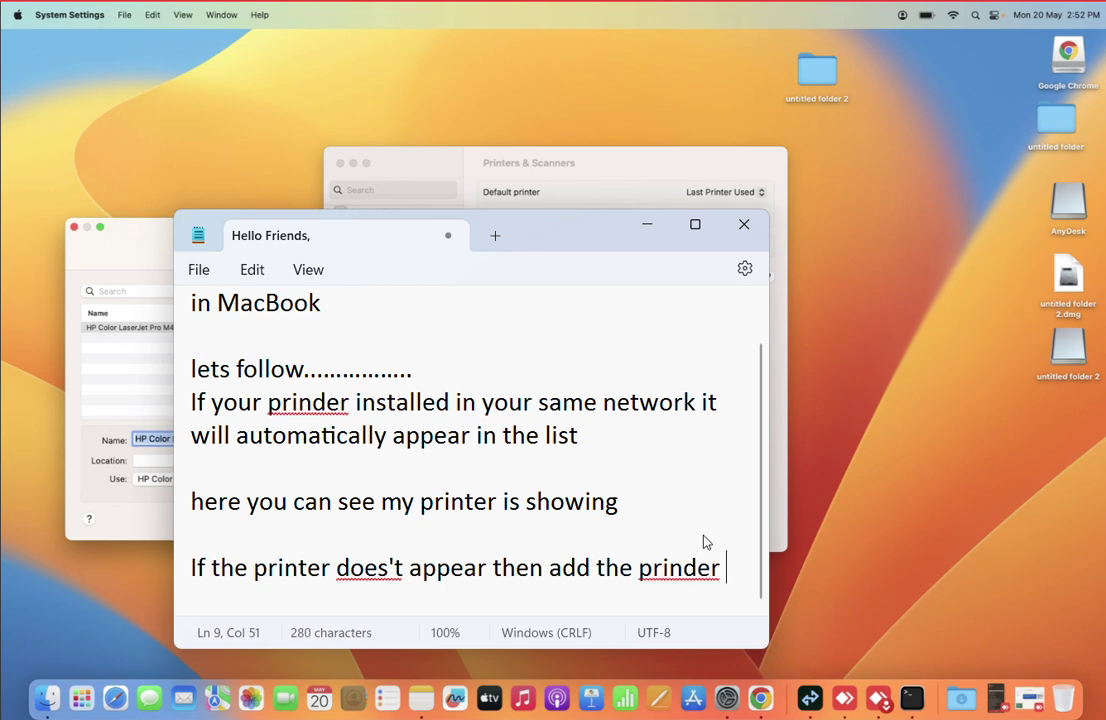
key("BackSpace")
key("BackSpace")
key("BackSpace")
type("ter manuaaly")
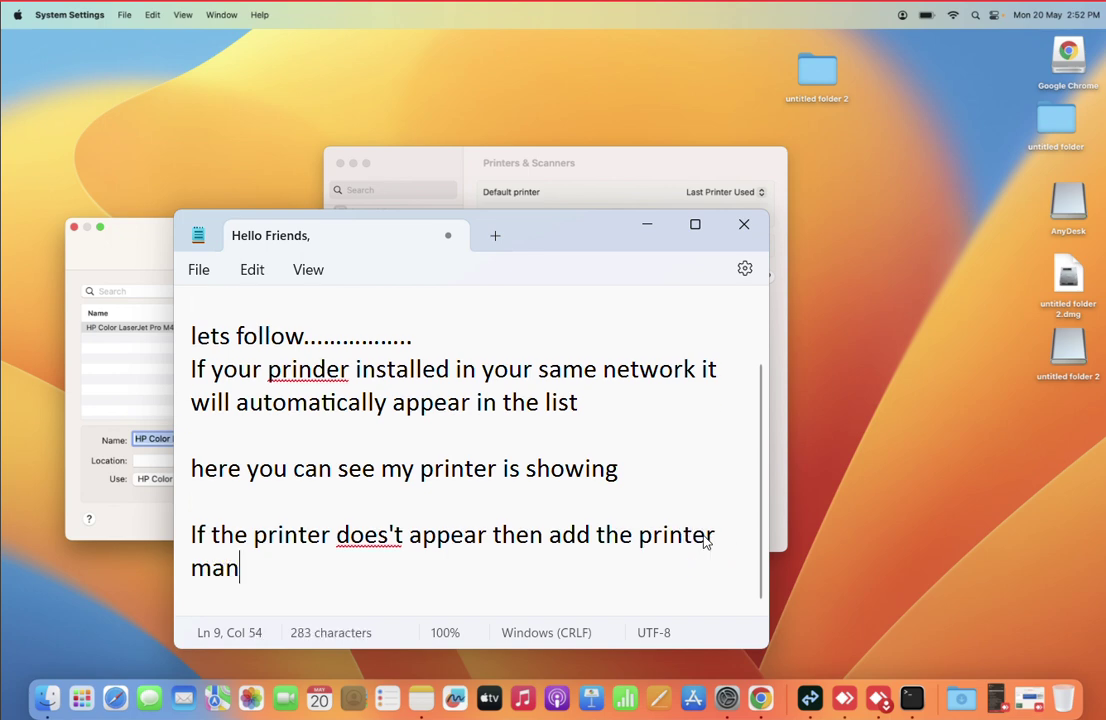
key("BackSpace")
key("BackSpace")
key("BackSpace")
Finish the manual-add note, then switch Add Printer to the IP tab and select Address
type("lly")
key("Return")
key("Return")
key("alt+Tab")
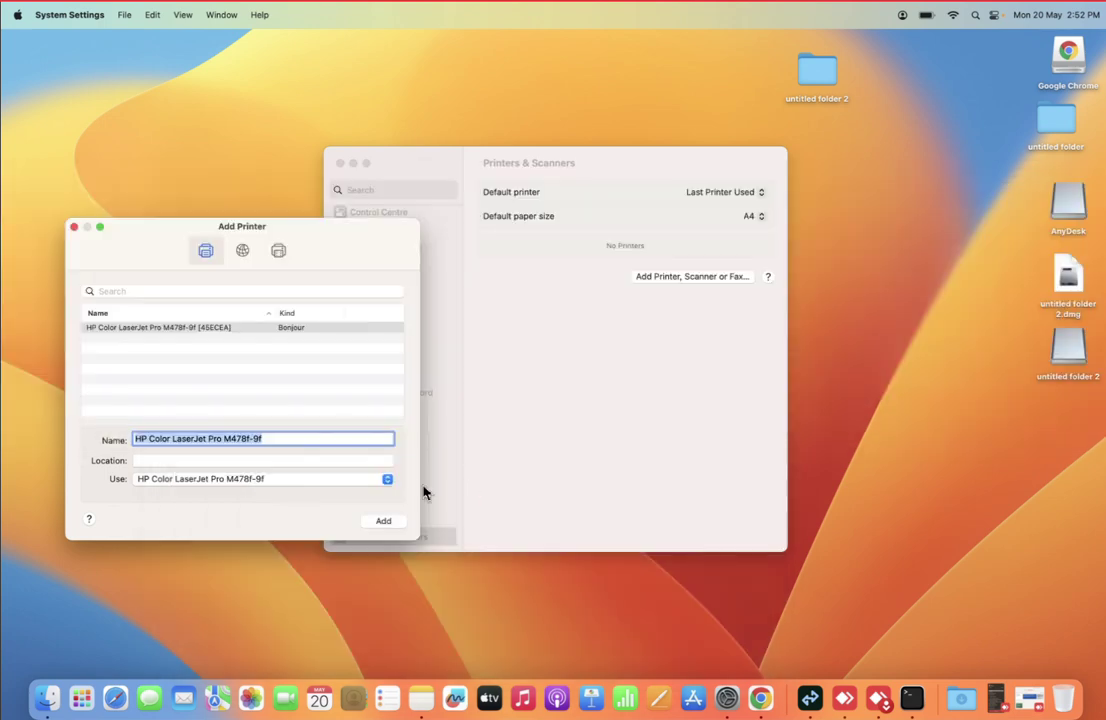
left_click(243, 252)
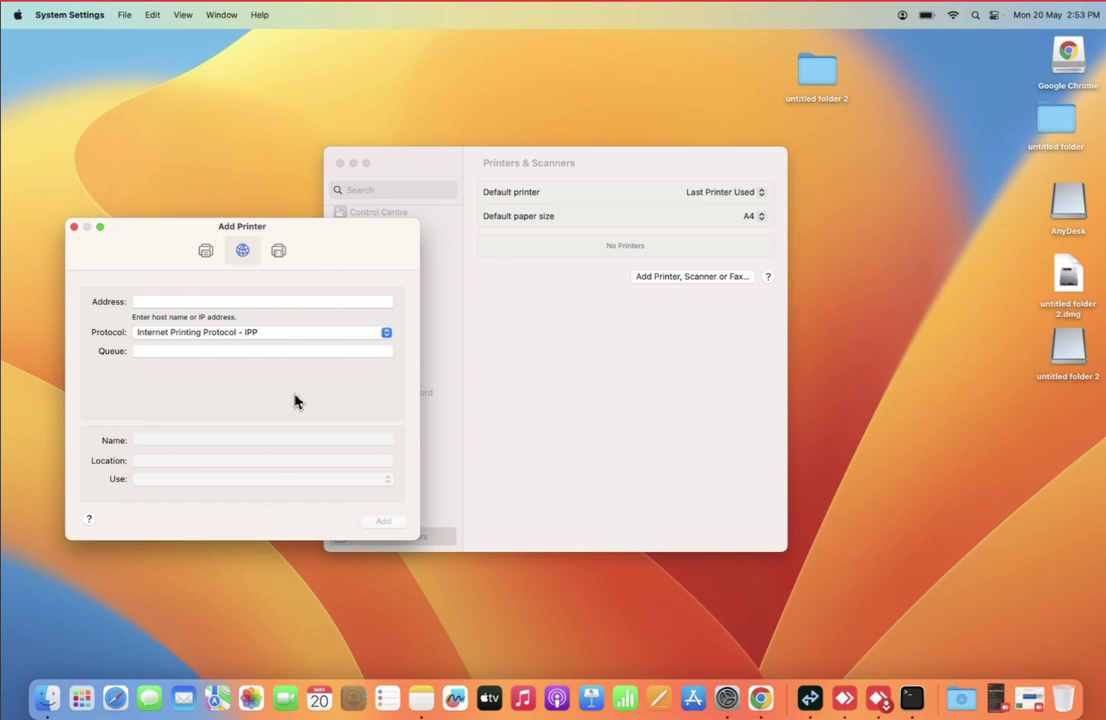
left_click(175, 302)
Note to type the IP of the printer or sharing computer, and that this printer connects directly
mouse_move(761, 698)
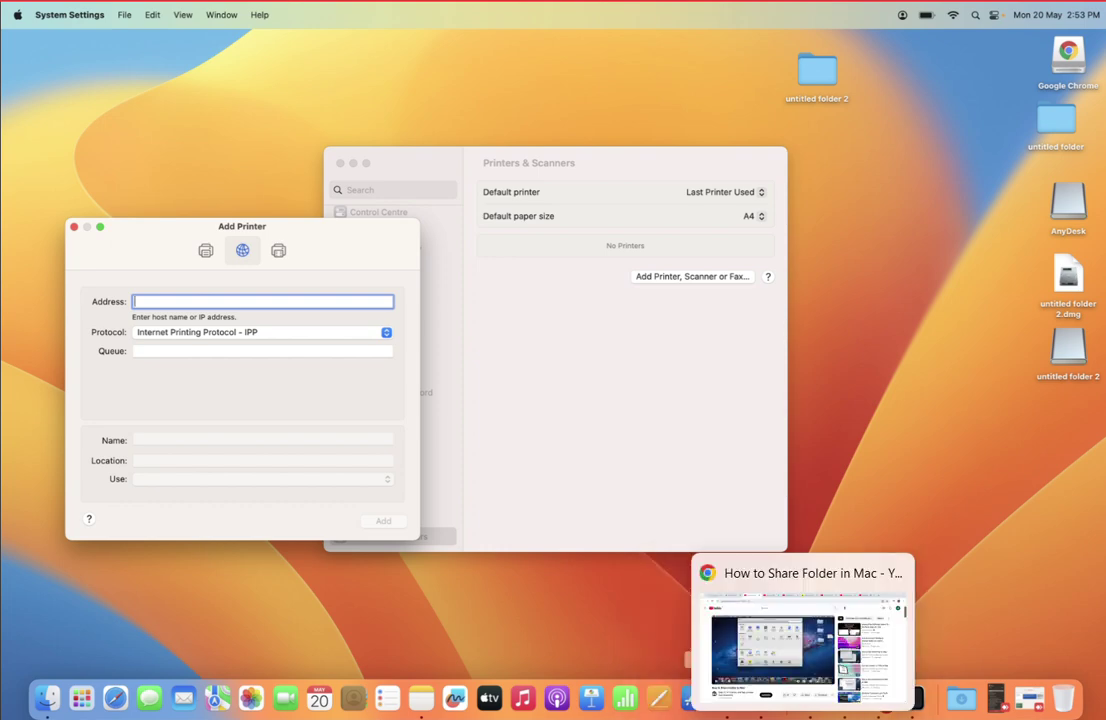
left_click(884, 698)
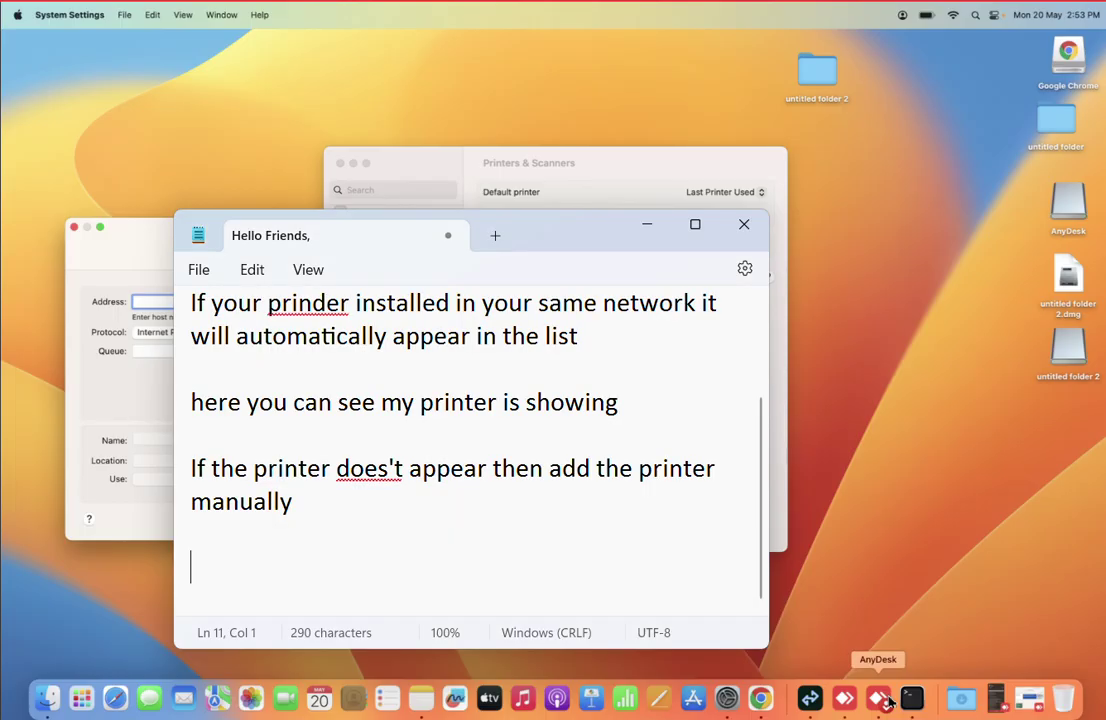
type("Go to th")
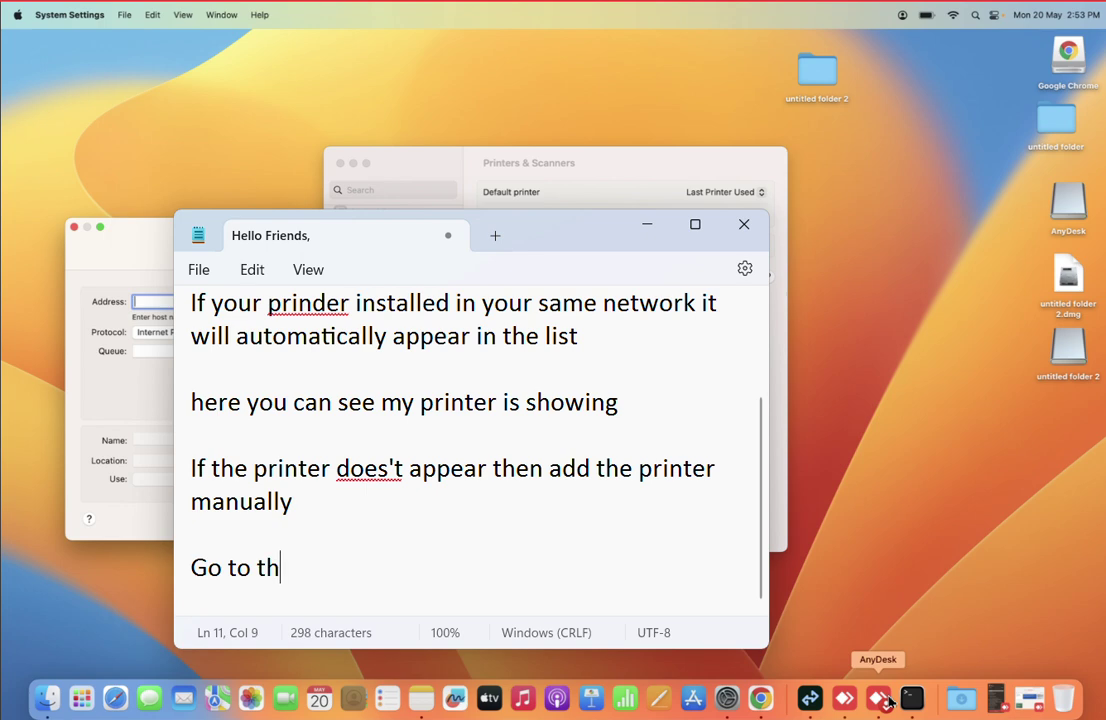
type("e second op")
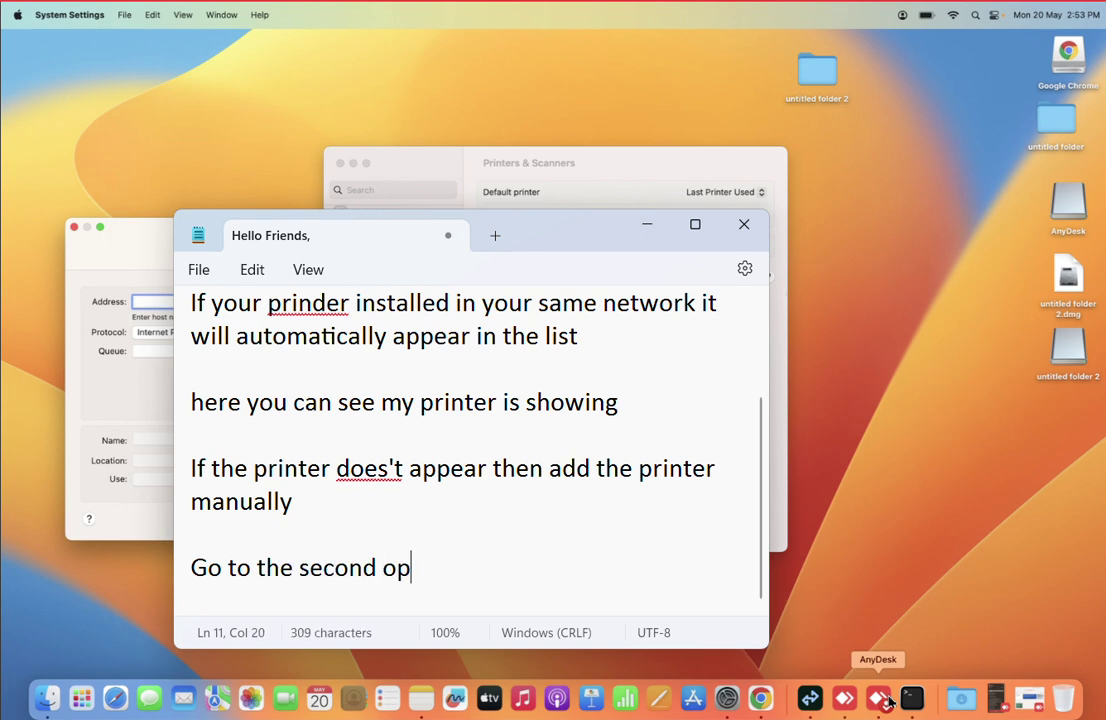
type("tion and type")
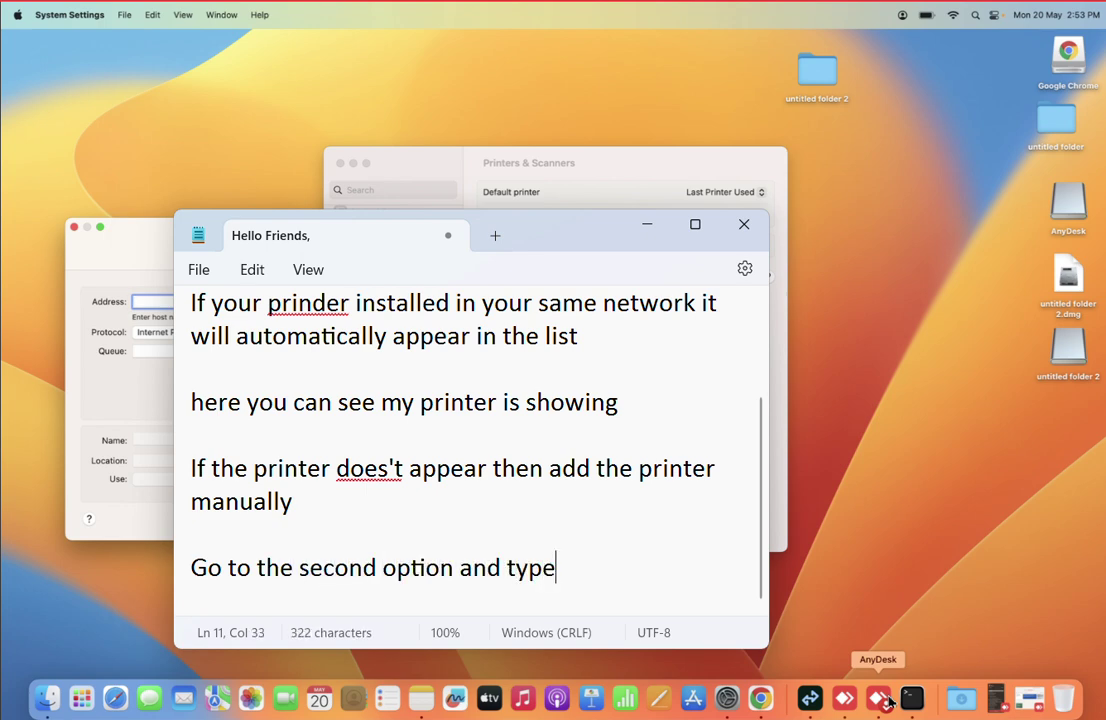
type(" IP address of ")
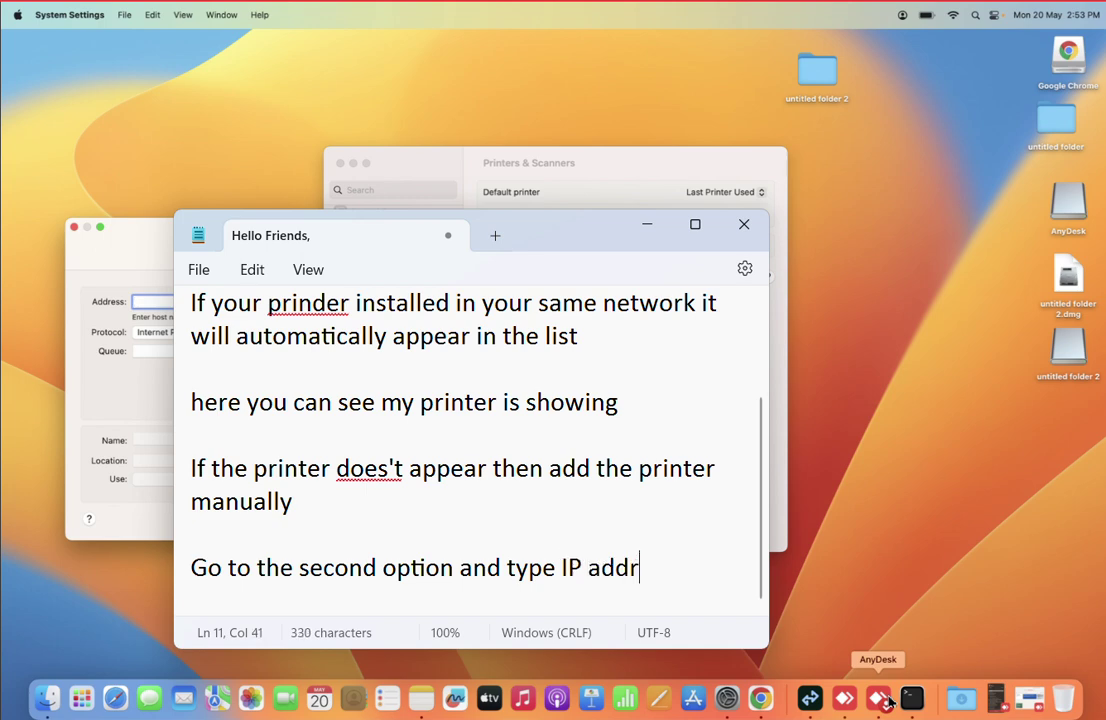
type("the Pin")
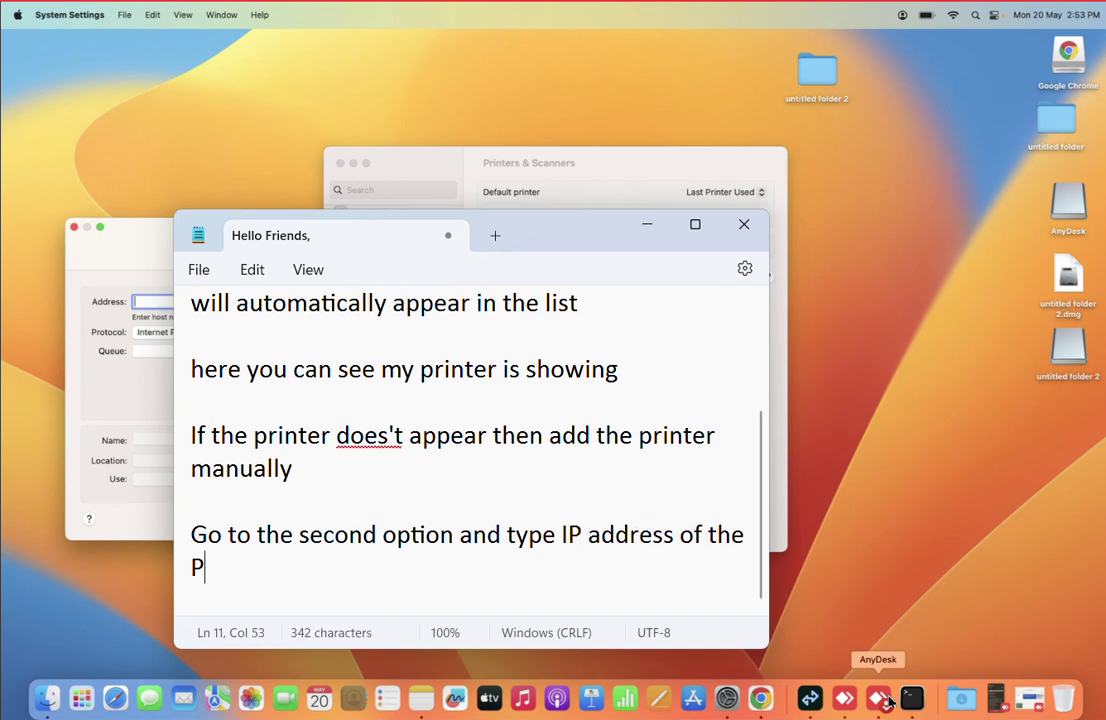
key("BackSpace")
type("rinter or ")
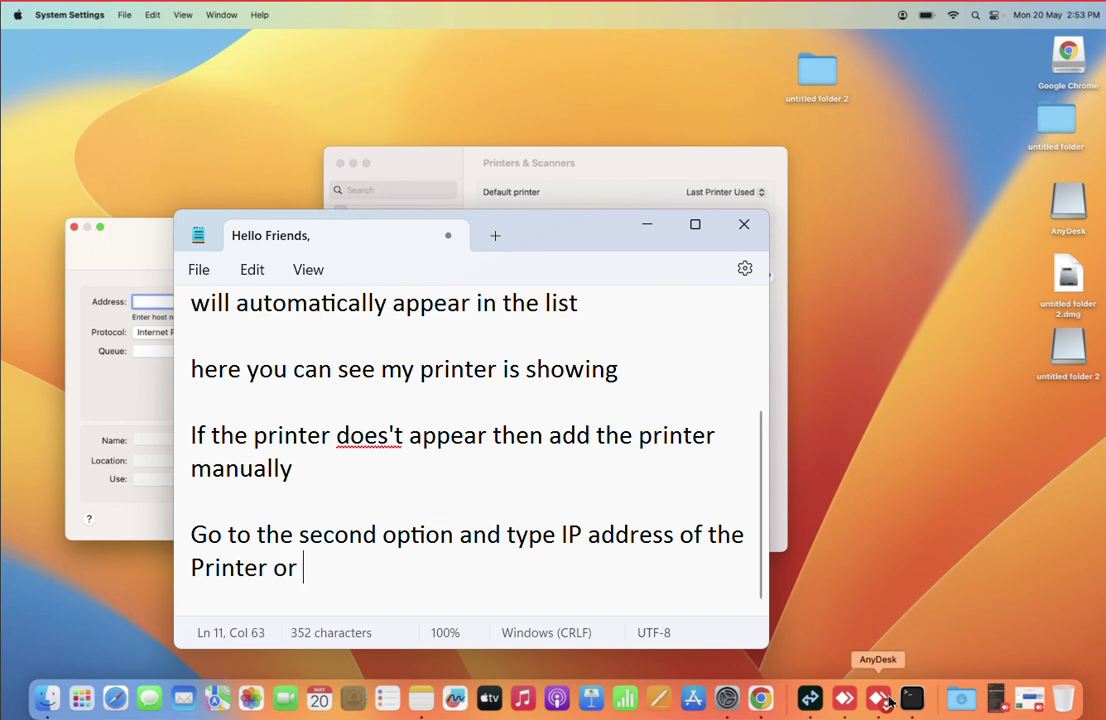
type("Computer ")
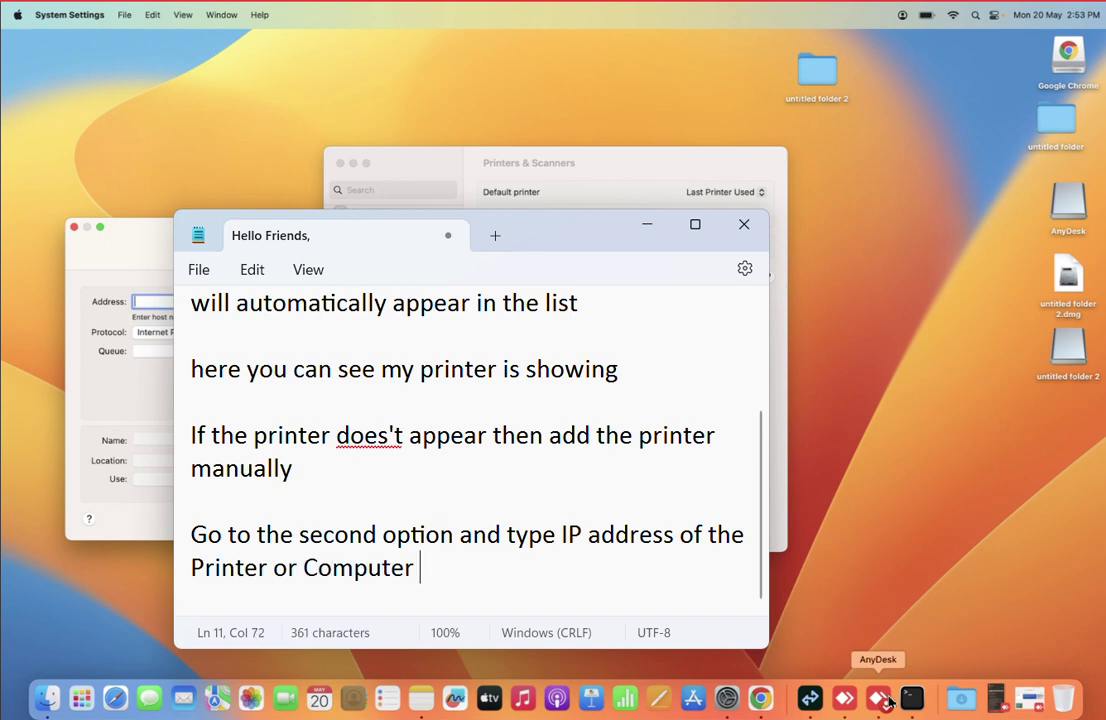
type("where the pri")
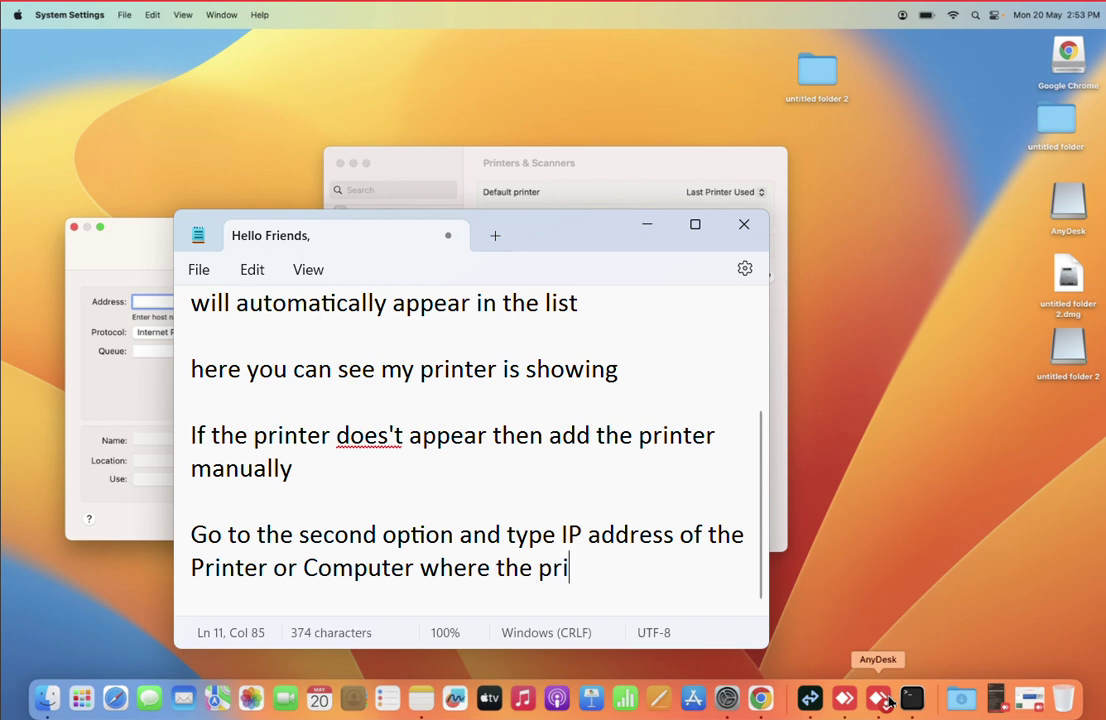
type("nter is share")
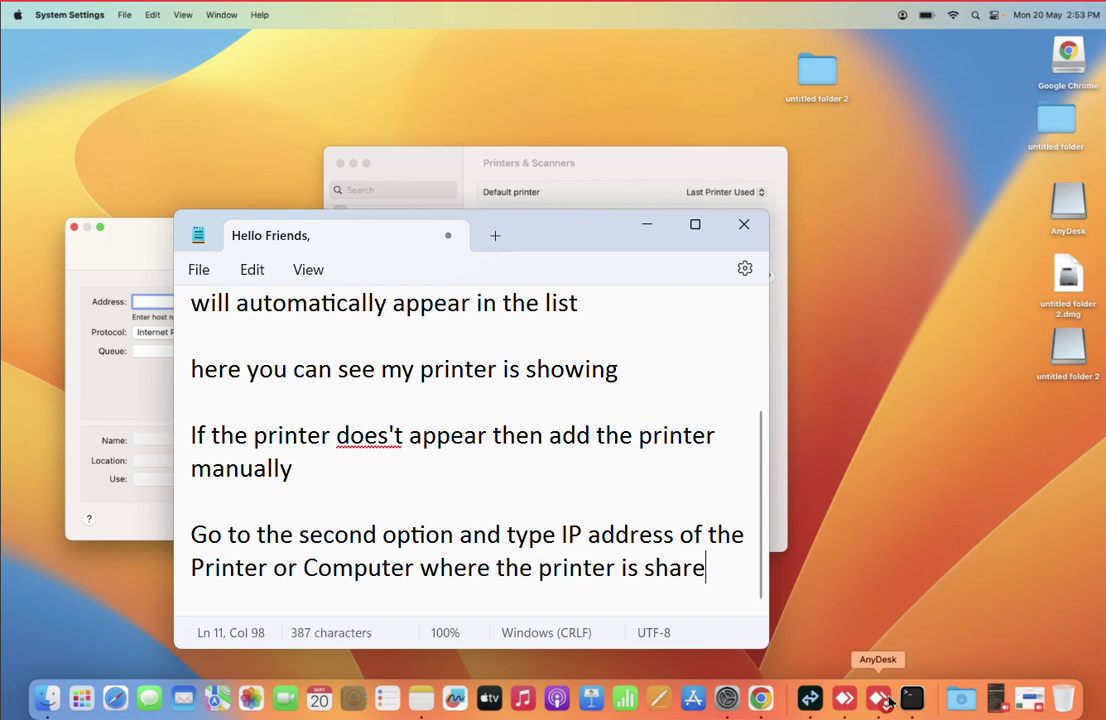
type("d")
key("Return")
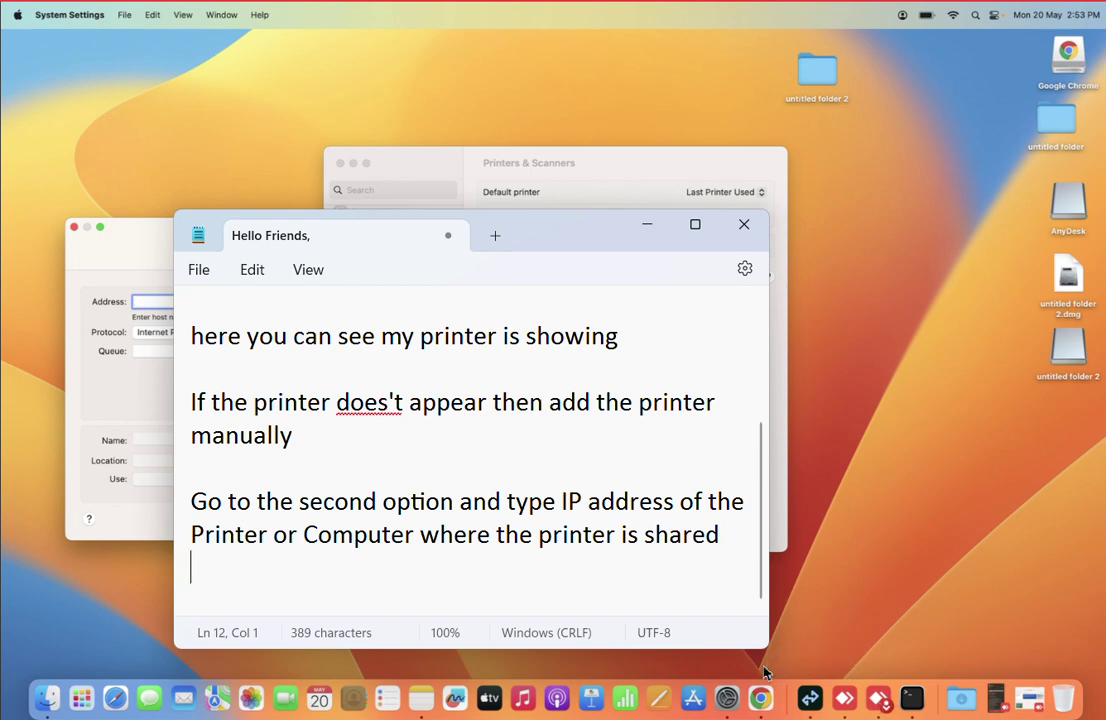
key("Return")
type("My prin")
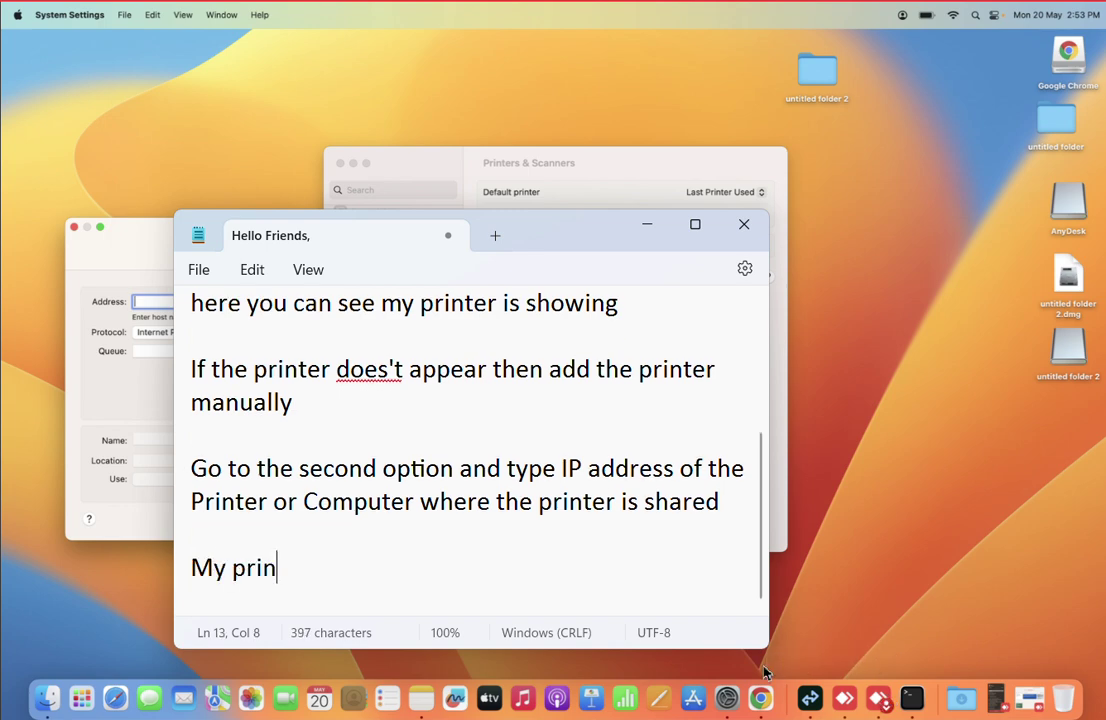
type("ter is connec")
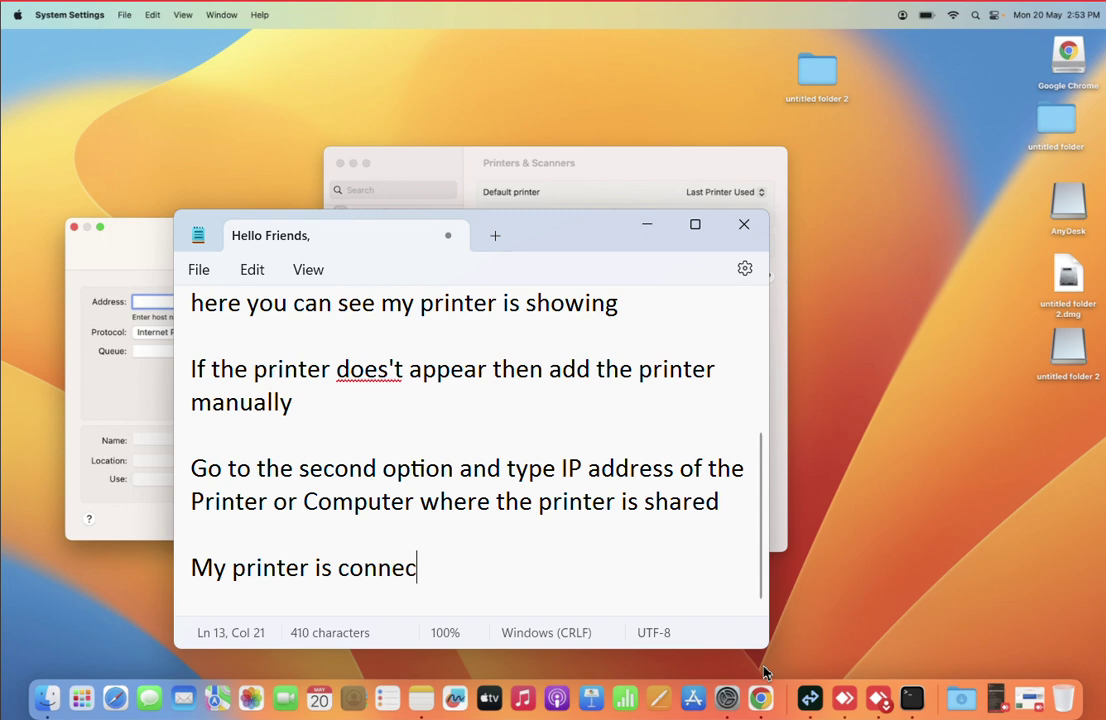
type("ted directl")
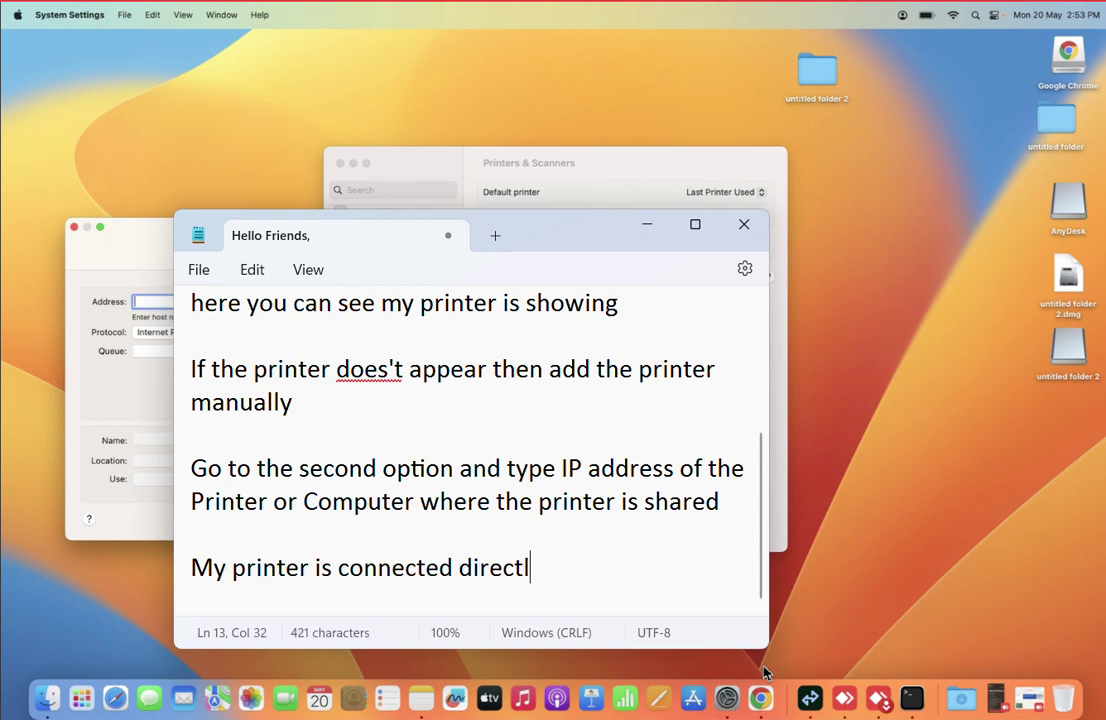
type("y so I will")
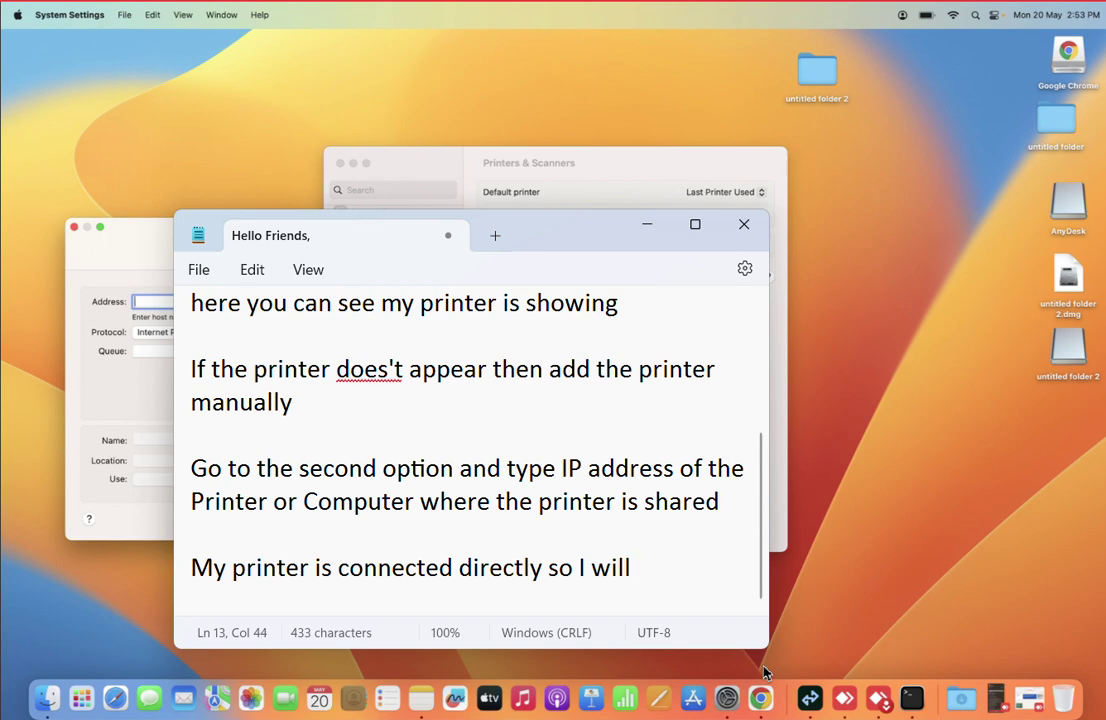
type(" type my ")
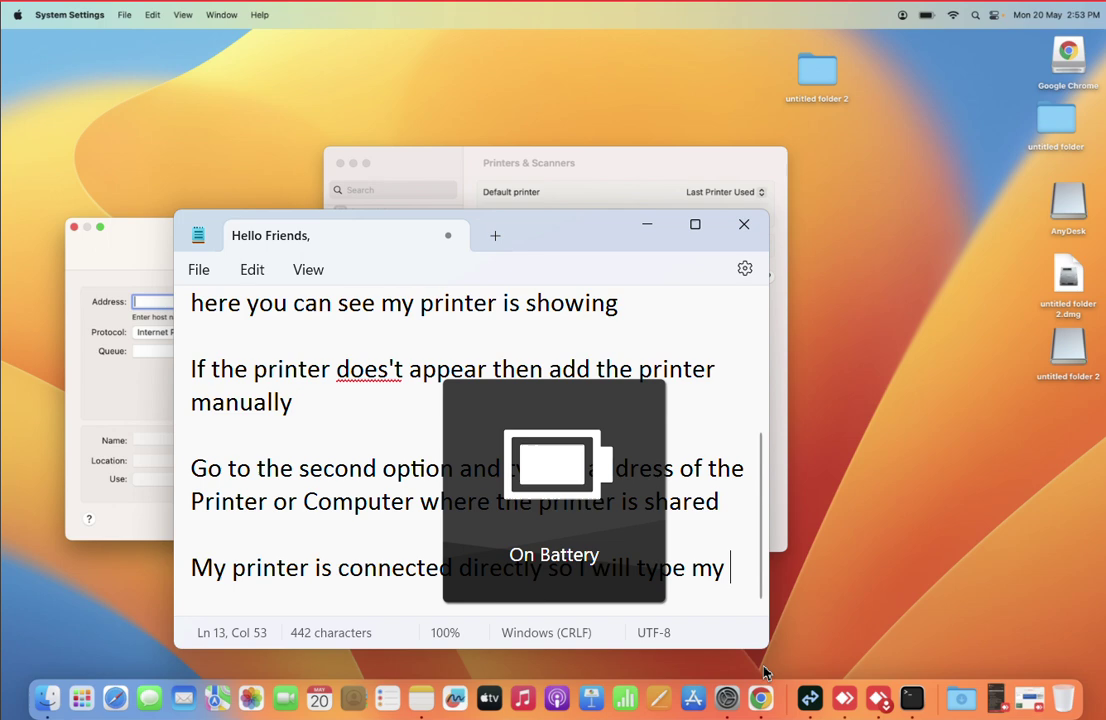
type("printer ip")
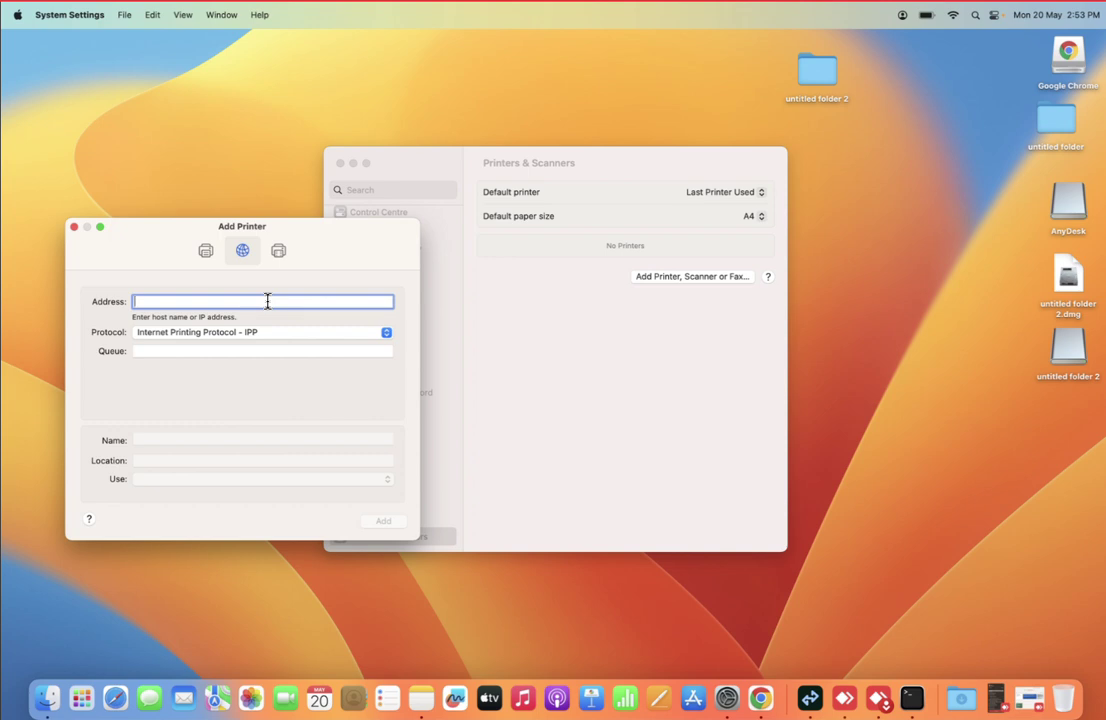
Enter address 172.16.0.106, name the printer HP printer, and add it
type("172")
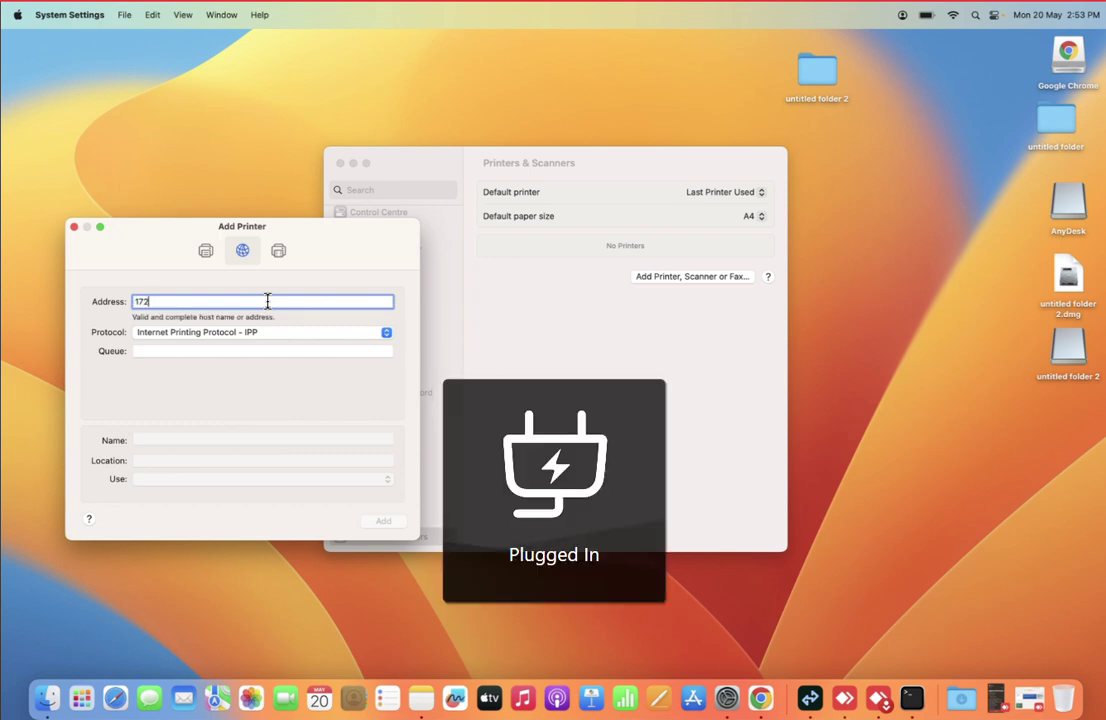
type(".16.0.")
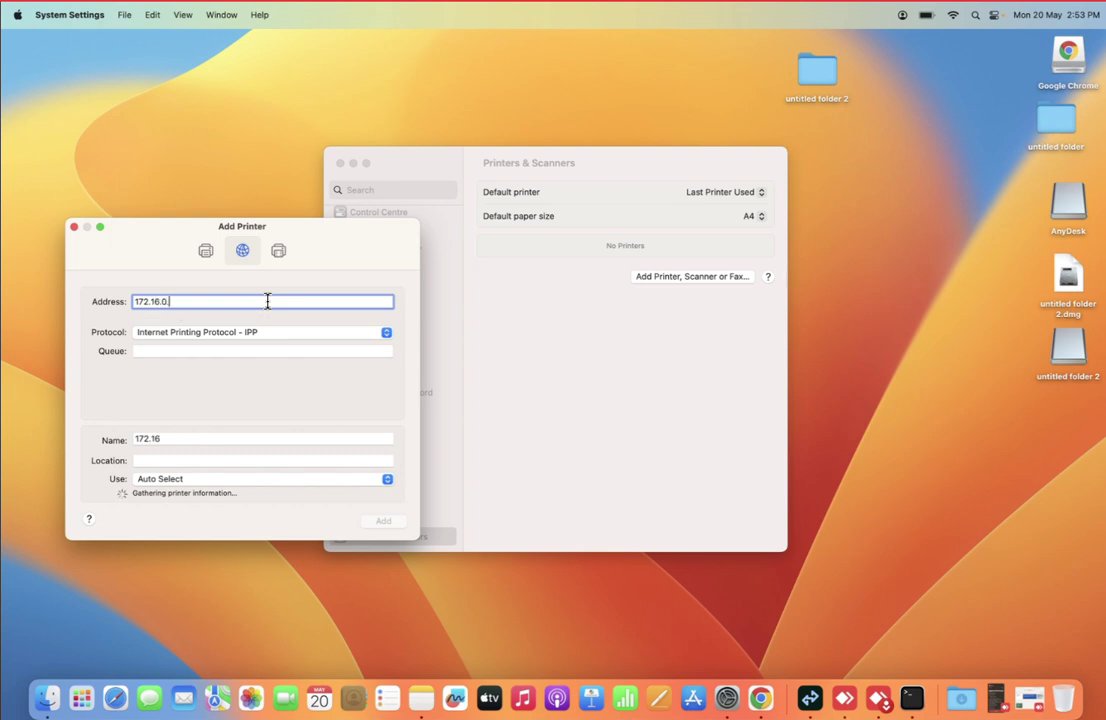
type("106")
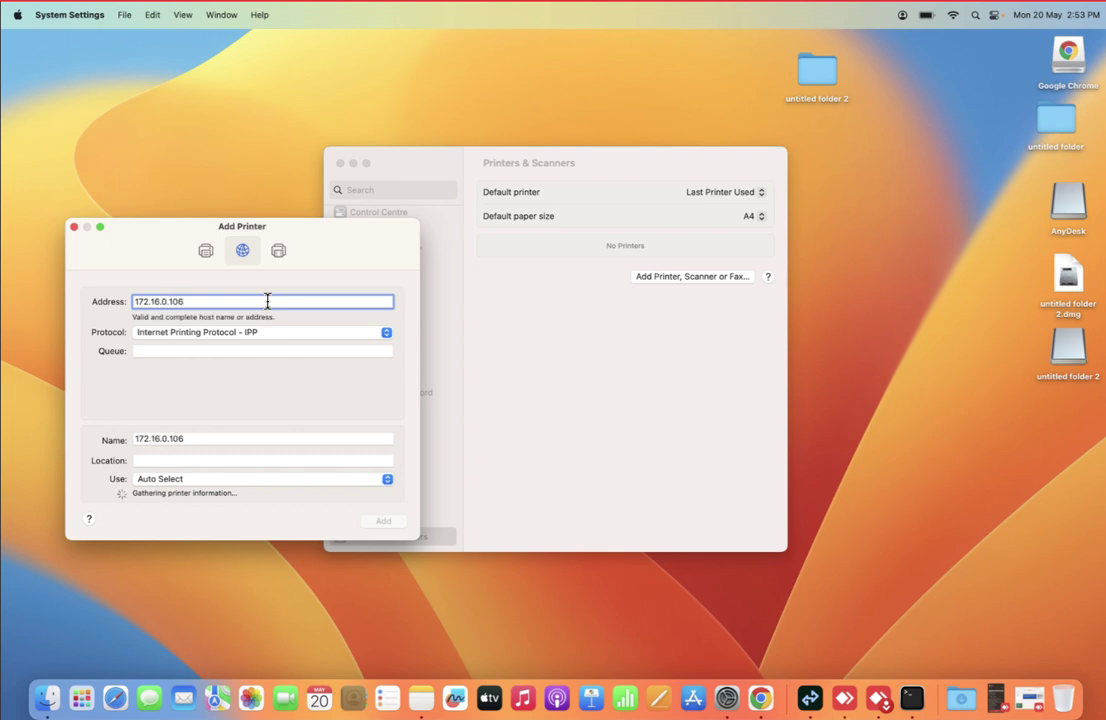
key("Tab")
key("Tab")
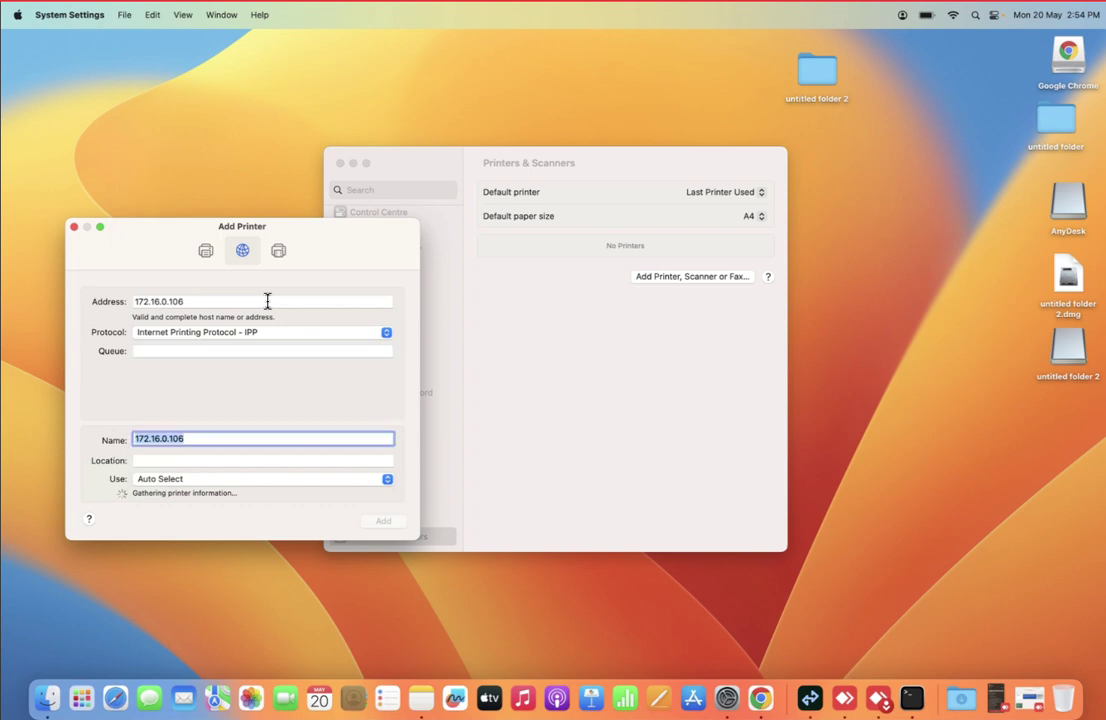
type("HP printer")
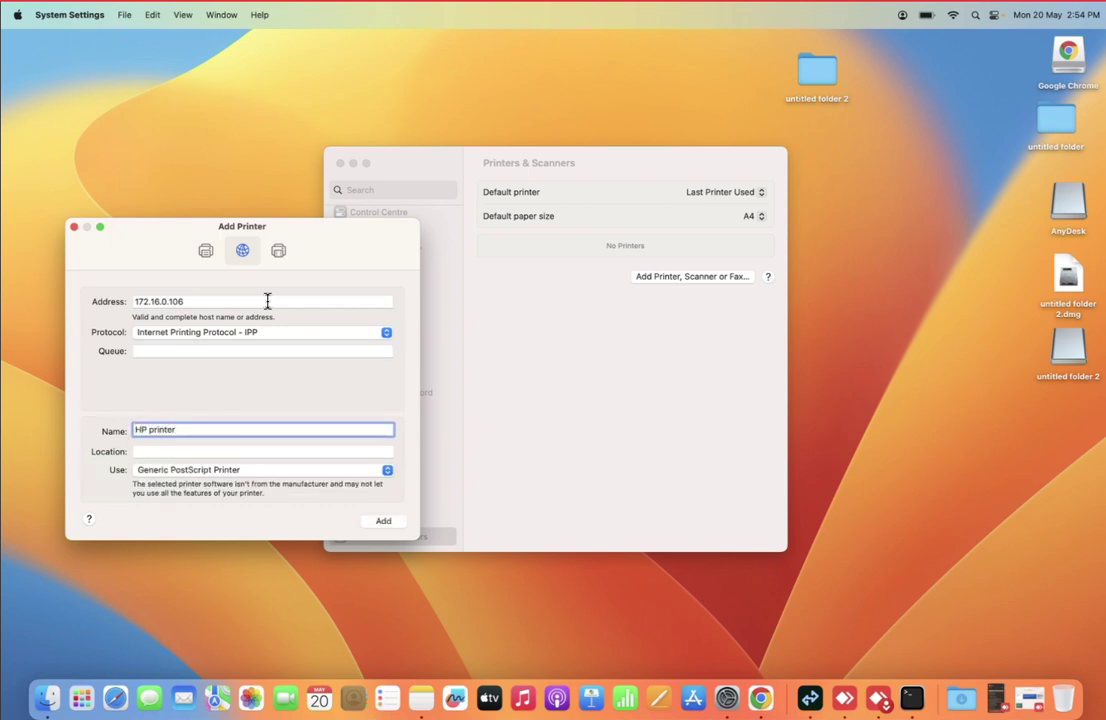
key("Tab")
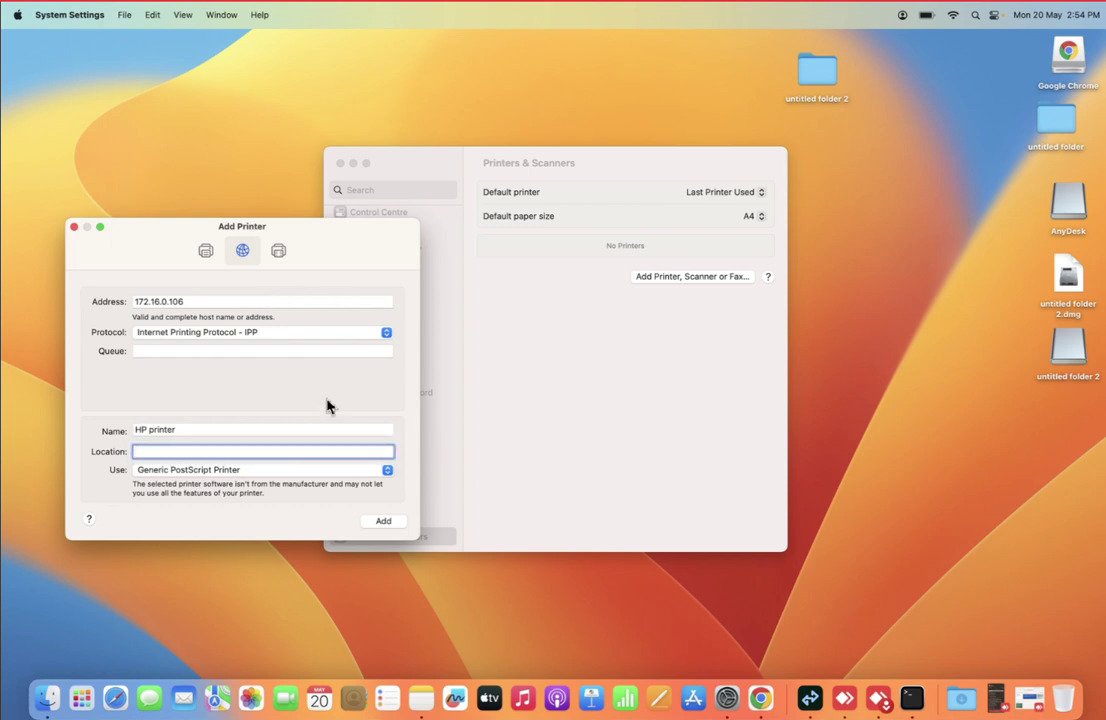
left_click(386, 525)
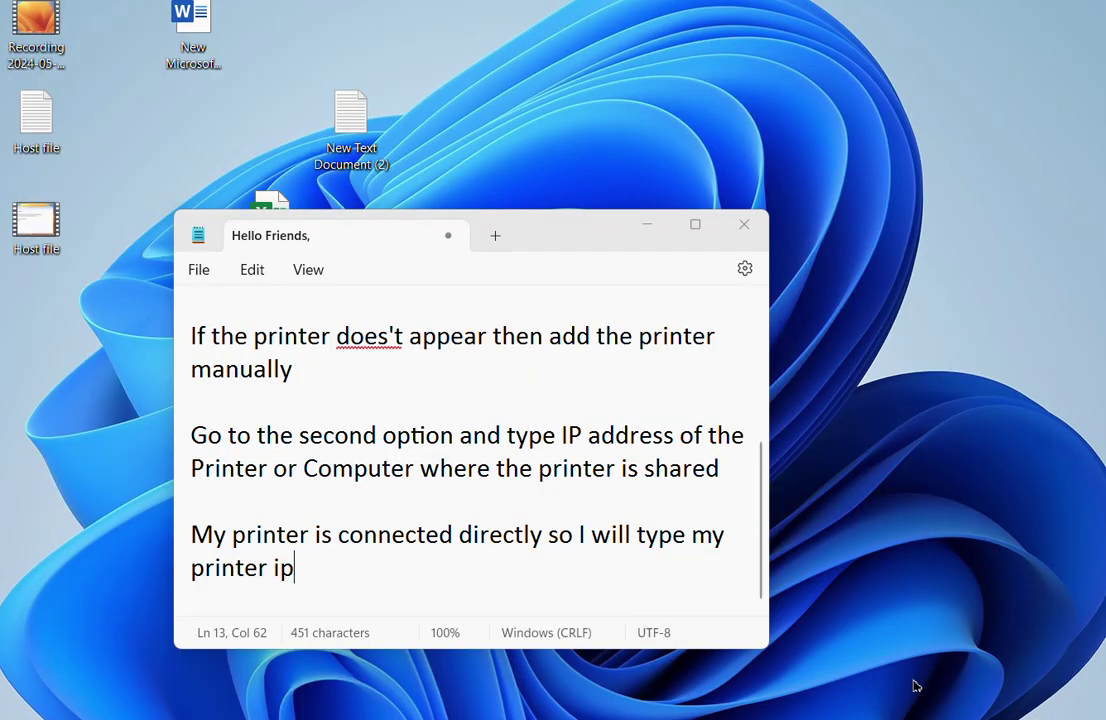
In the Hello Friends note, type 'It will automatically search and add here' then 'lets see'
left_click(915, 670)
key("Return")
key("Return")
type("It")
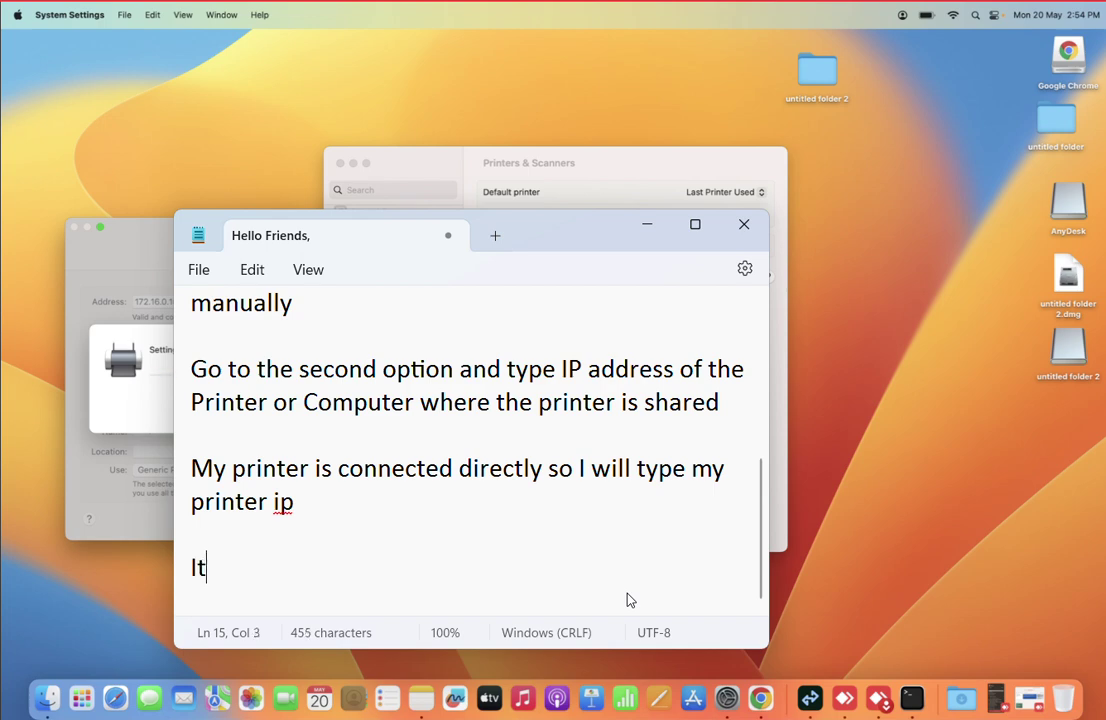
type(" will autome")
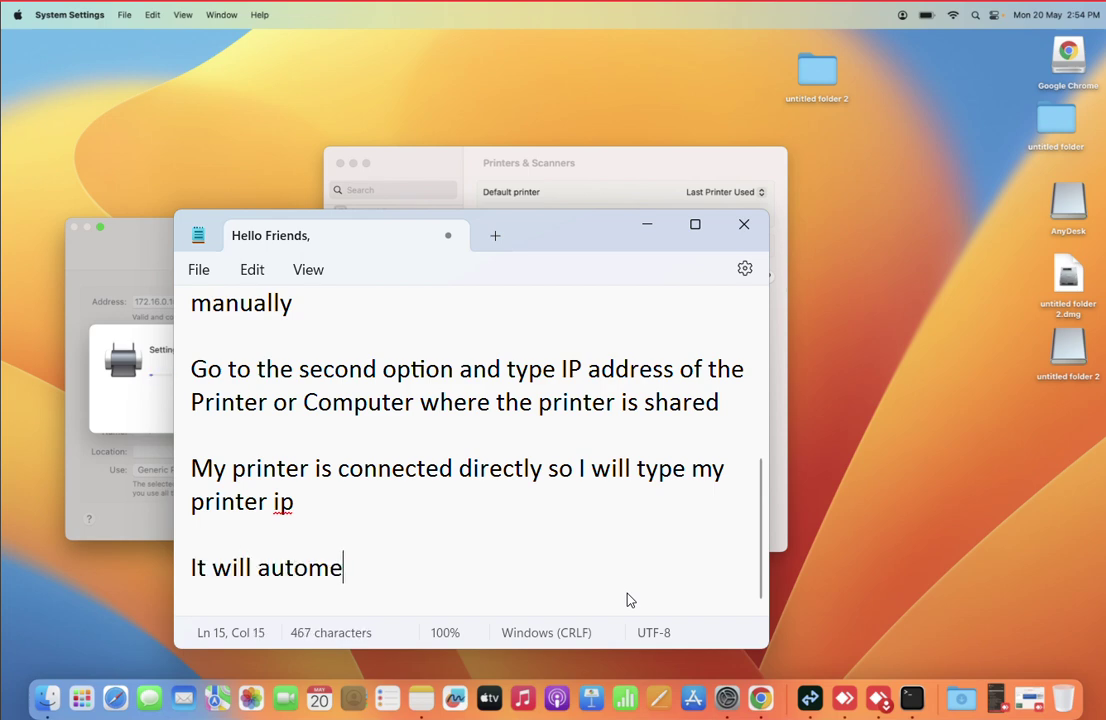
key("BackSpace")
type("atically ")
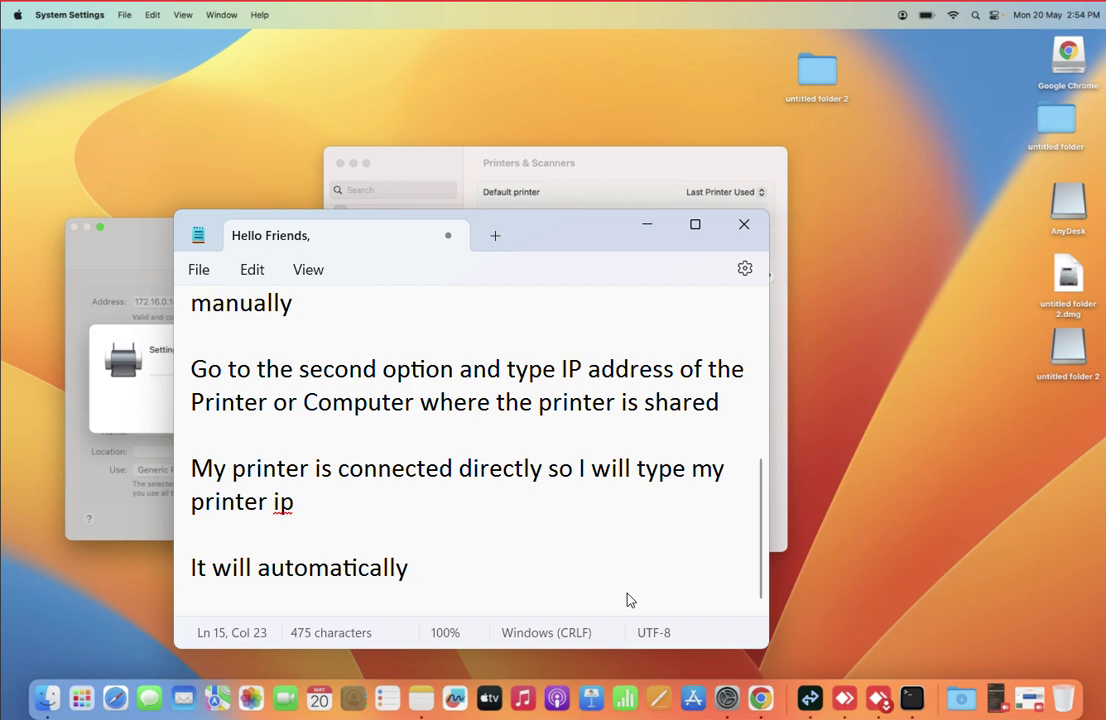
type("sea")
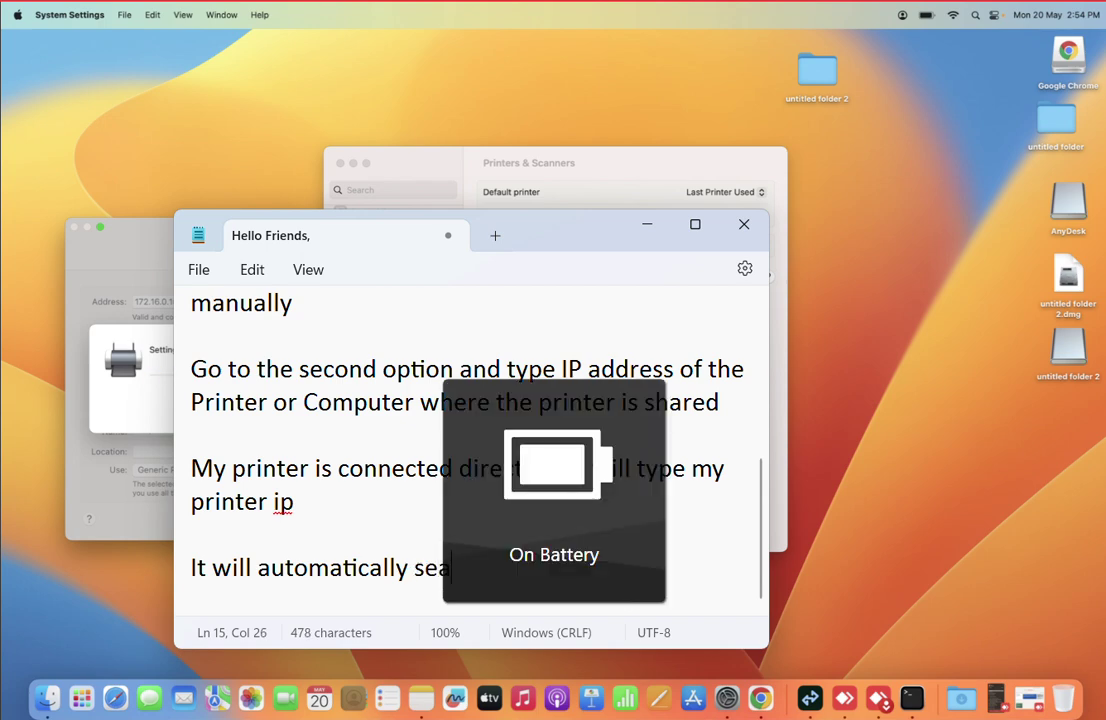
type("rch and add ")
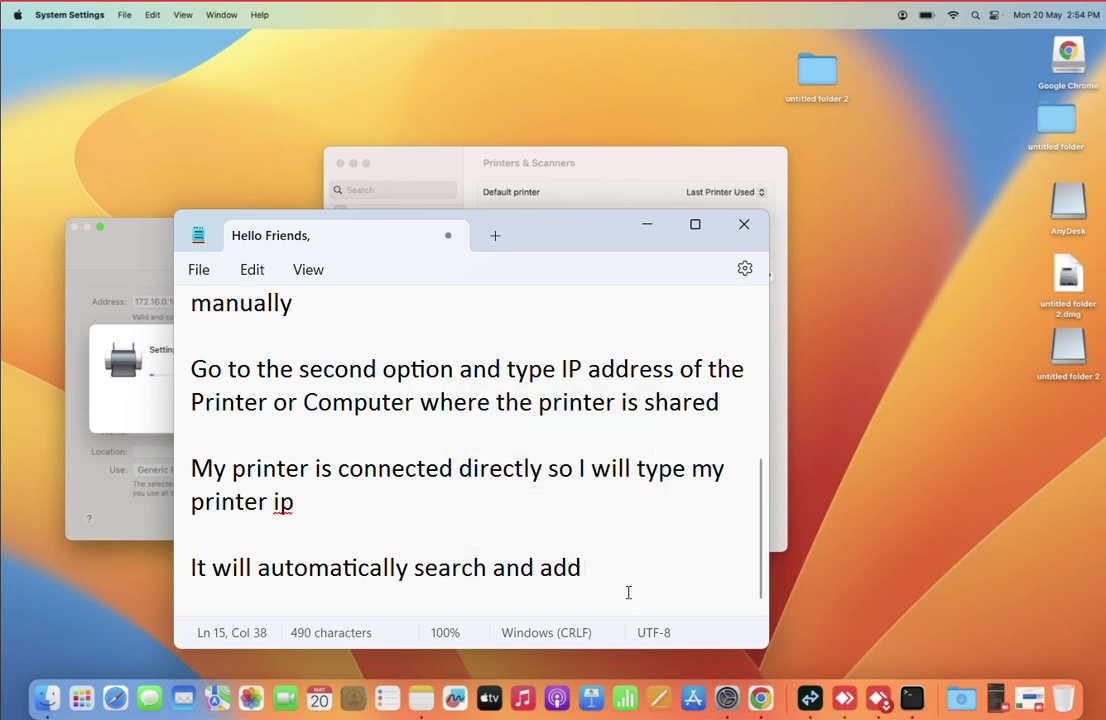
type("here")
key("Return")
key("Return")
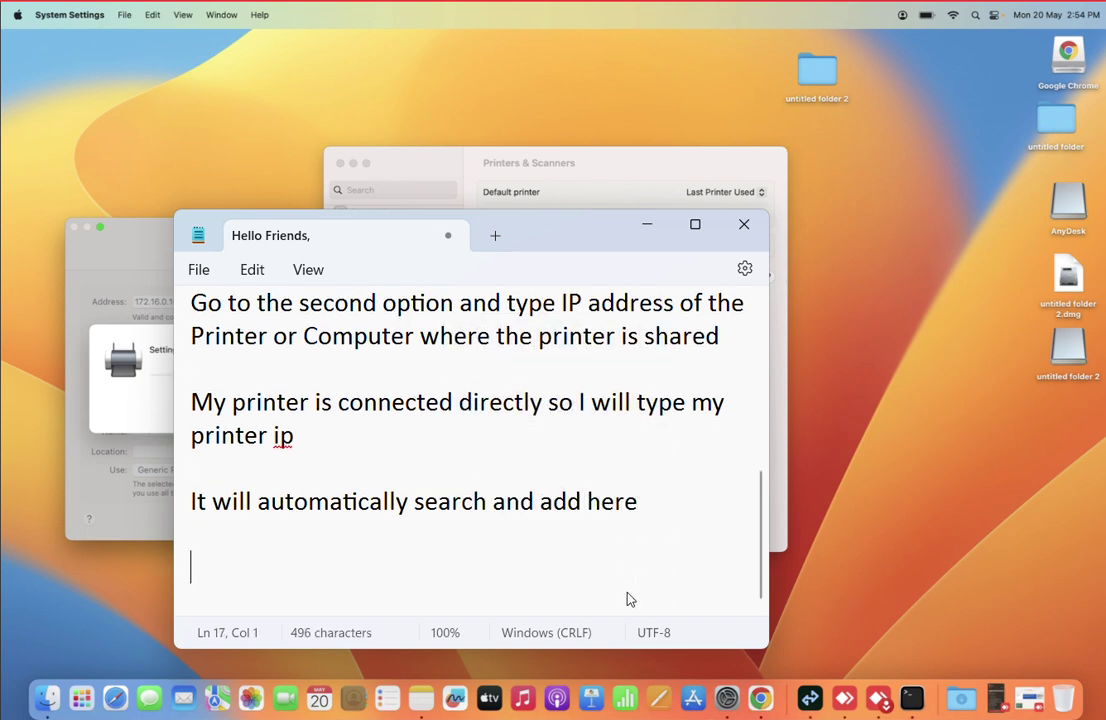
type("lets see")
key("Return")
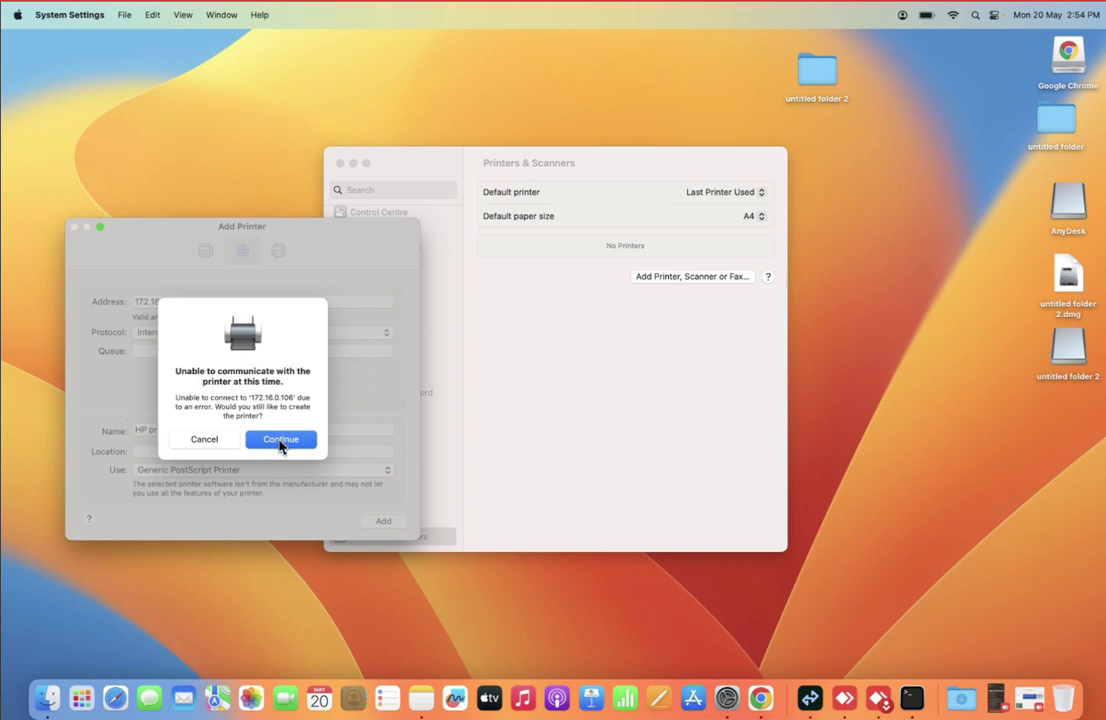
Continue past the 'Unable to communicate' warning and accept the setup options to add HP printer
left_click(278, 443)
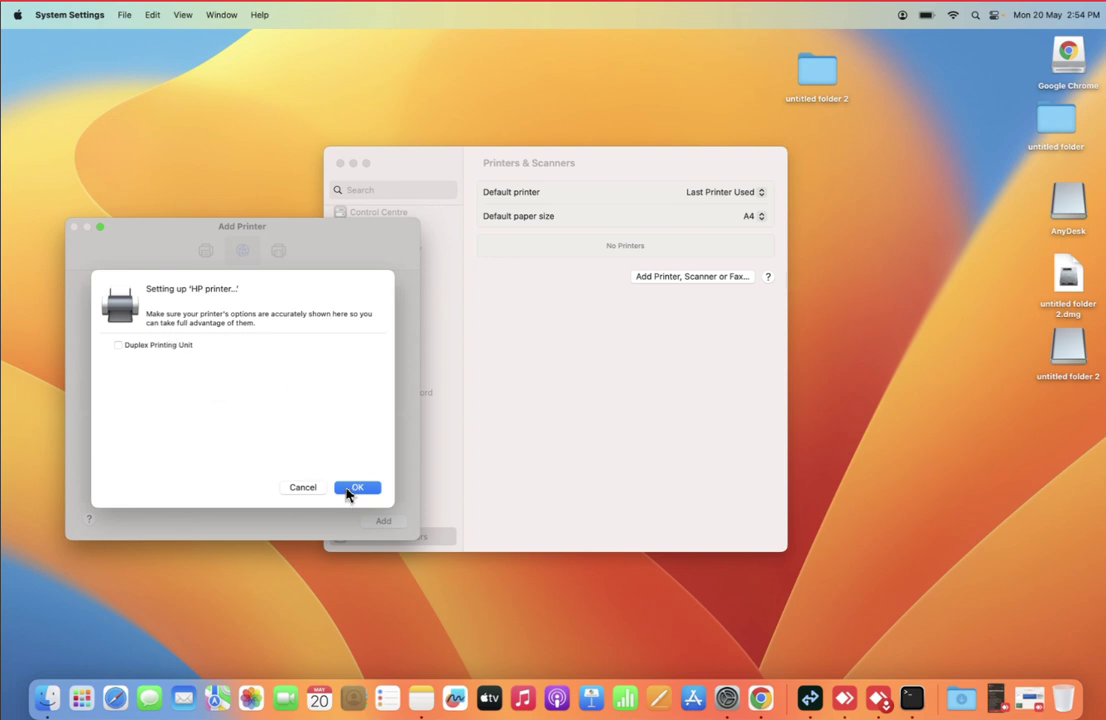
left_click(350, 489)
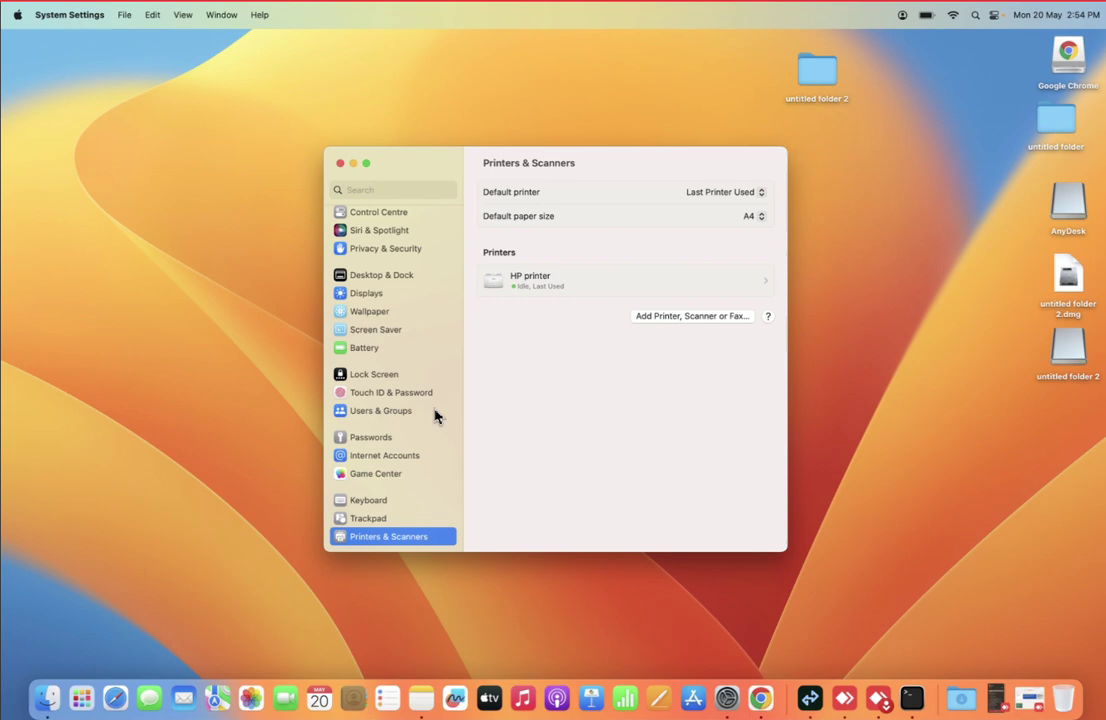
In the Hello Friends notes, type 'The printer has been successfully added' on a new line
mouse_move(845, 698)
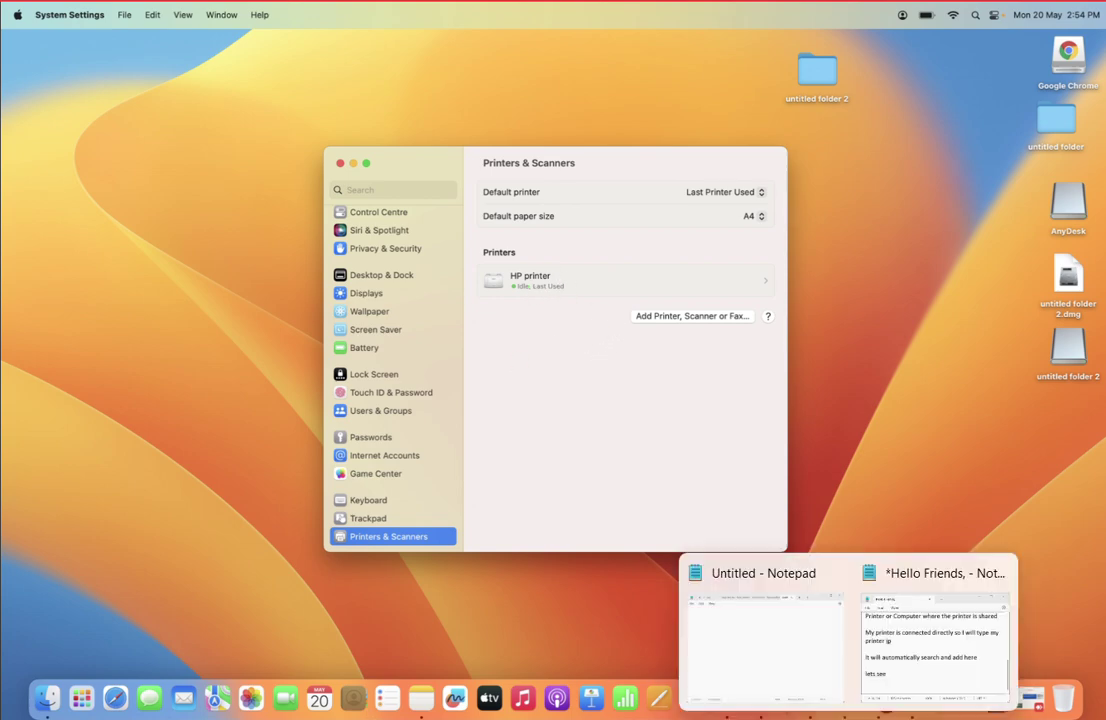
left_click(935, 635)
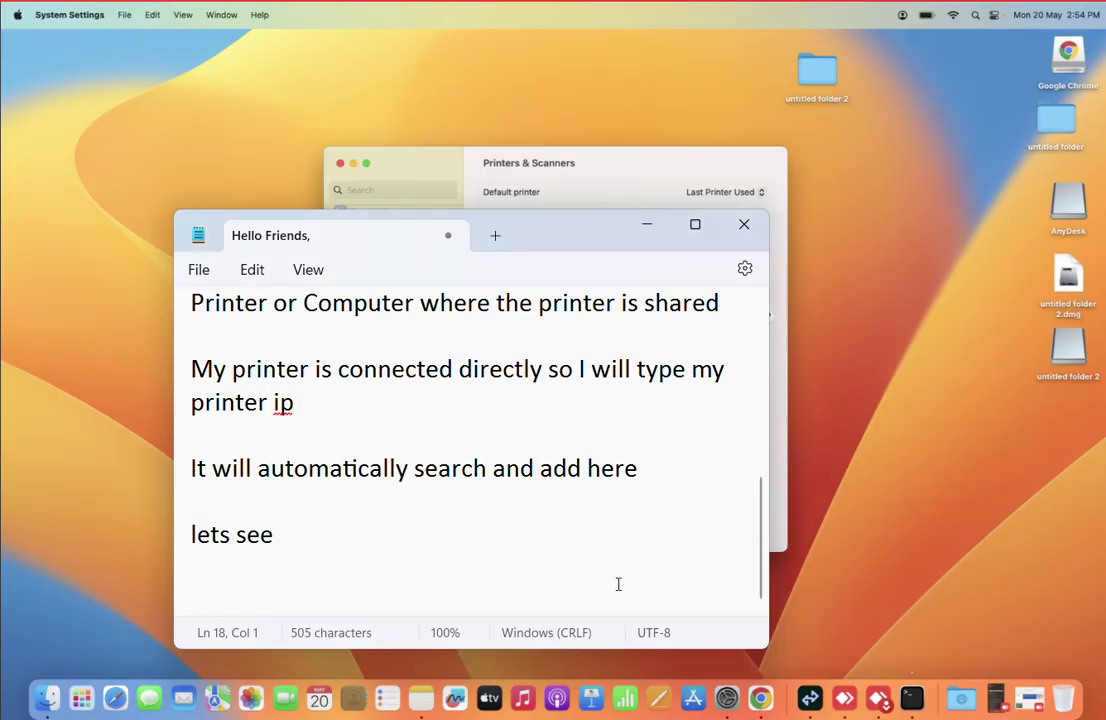
type("Ther")
key("BackSpace")
key("BackSpace")
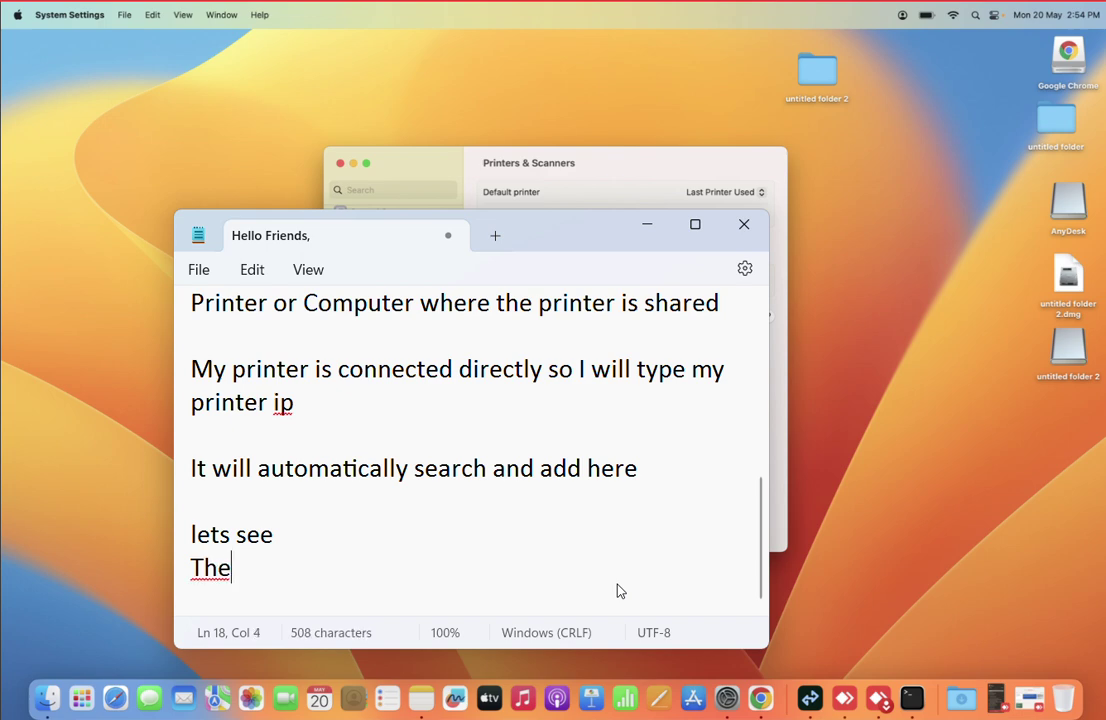
type("prind")
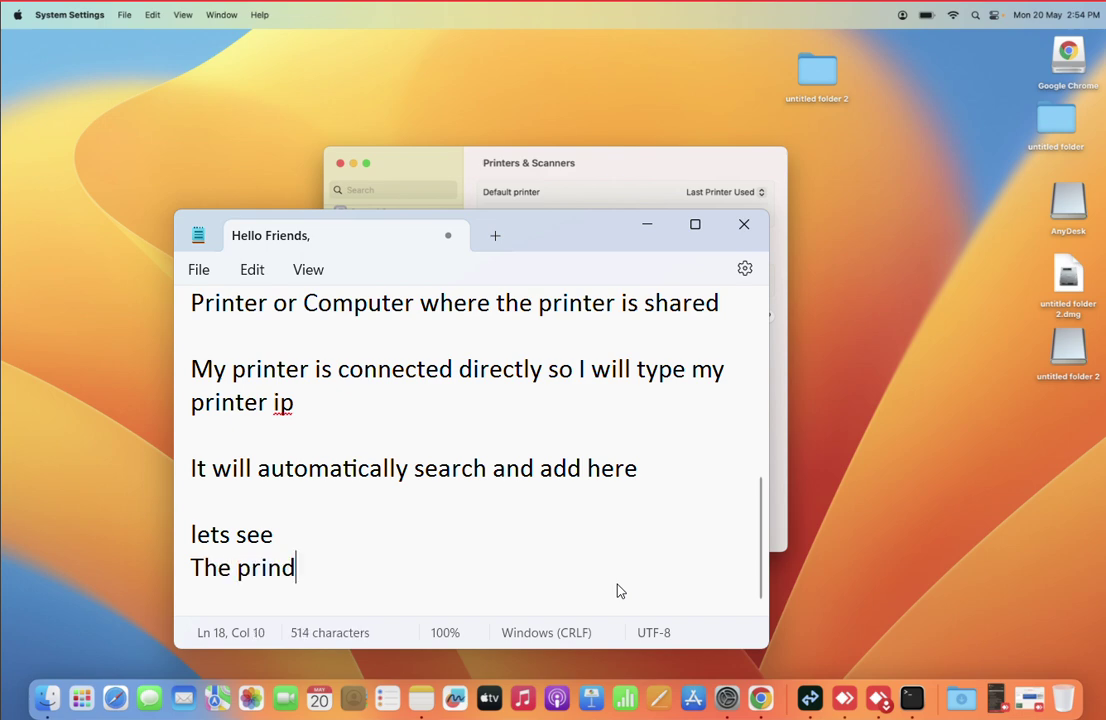
key("BackSpace")
type("ter as")
key("BackSpace")
key("BackSpace")
type("has been succ")
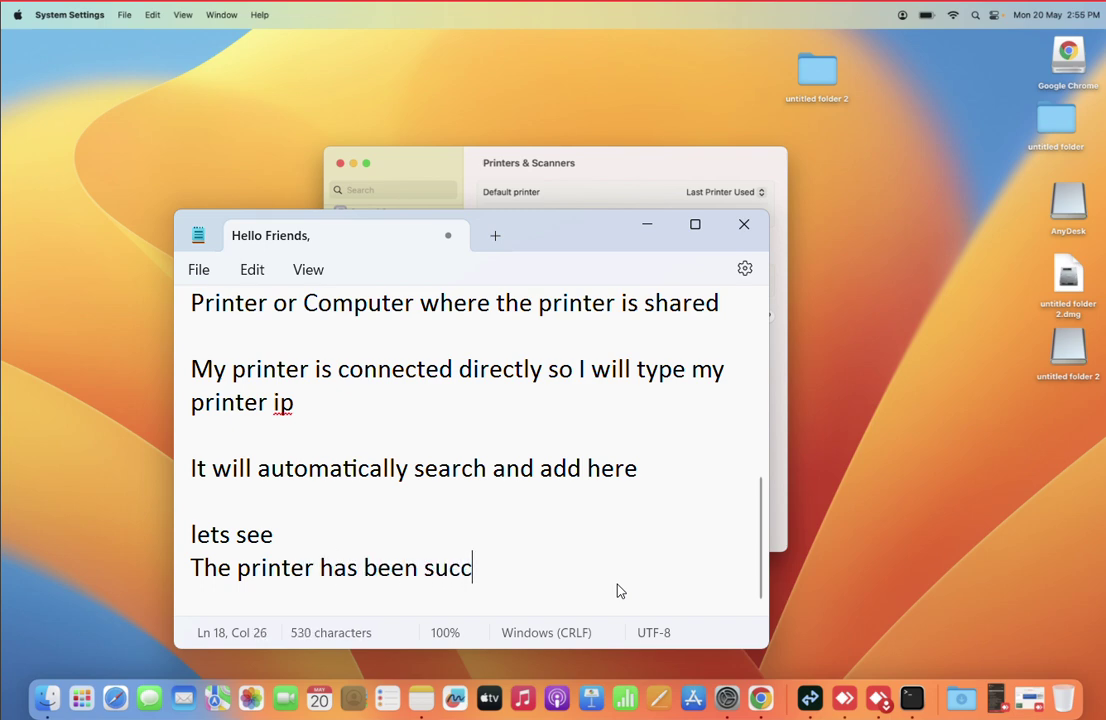
type("essfully ad")
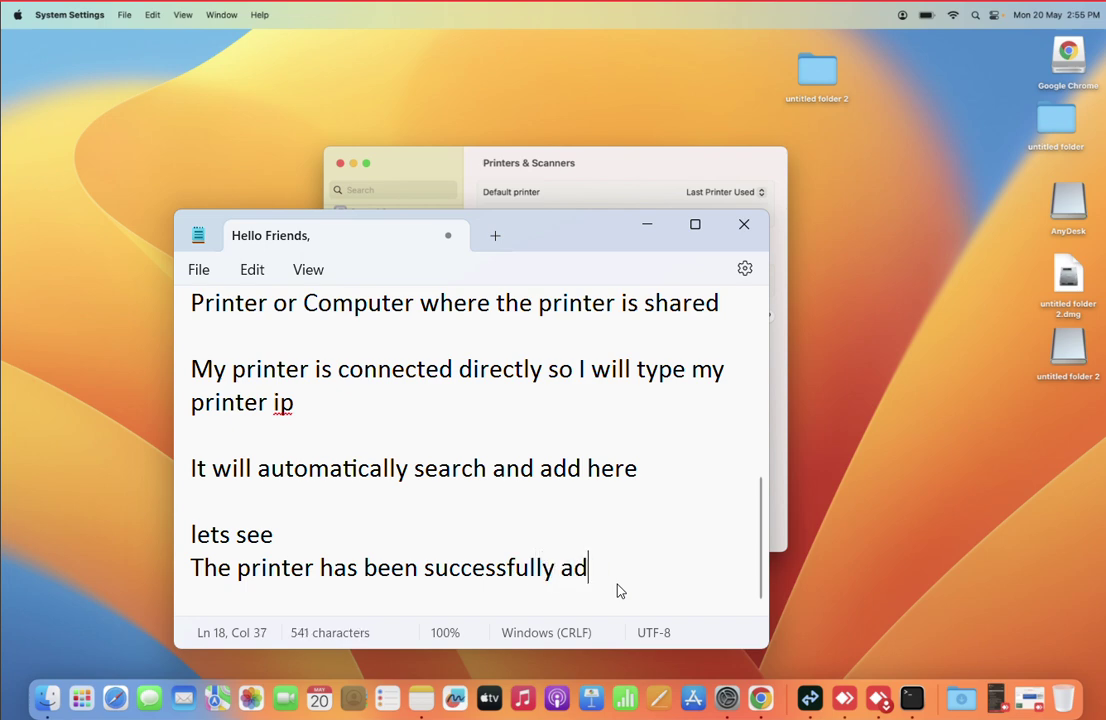
type("ded")
key("Return")
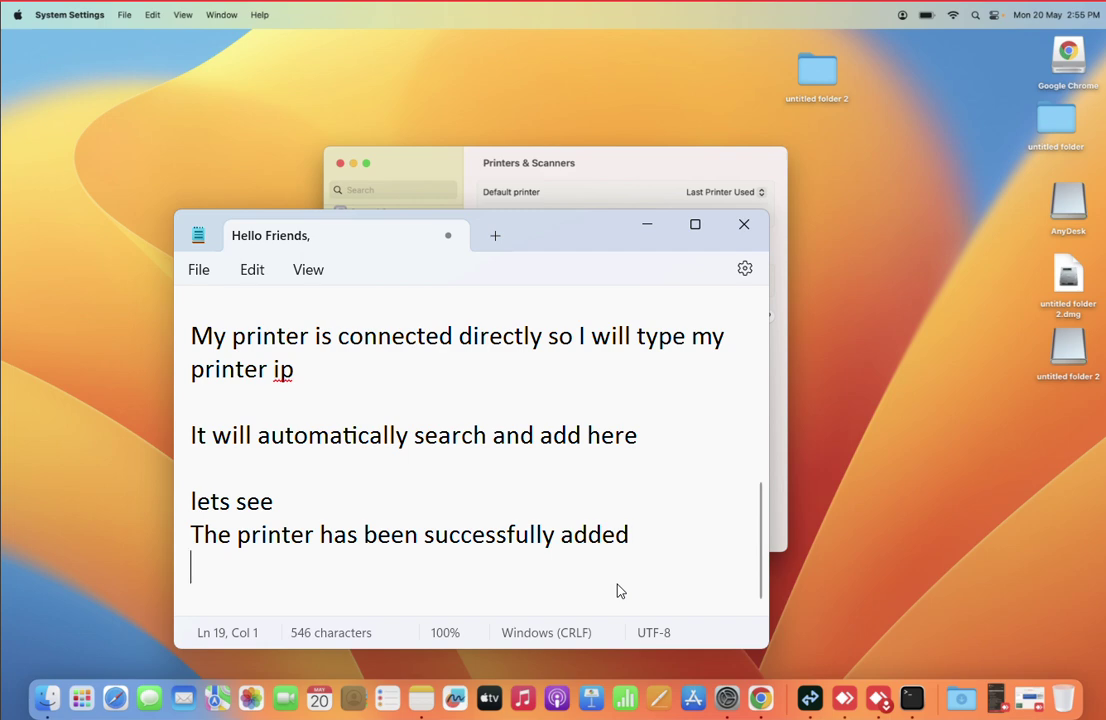
Add the lines 'I hope you learned this topic' and 'thanks for watching'
type("I hope yu")
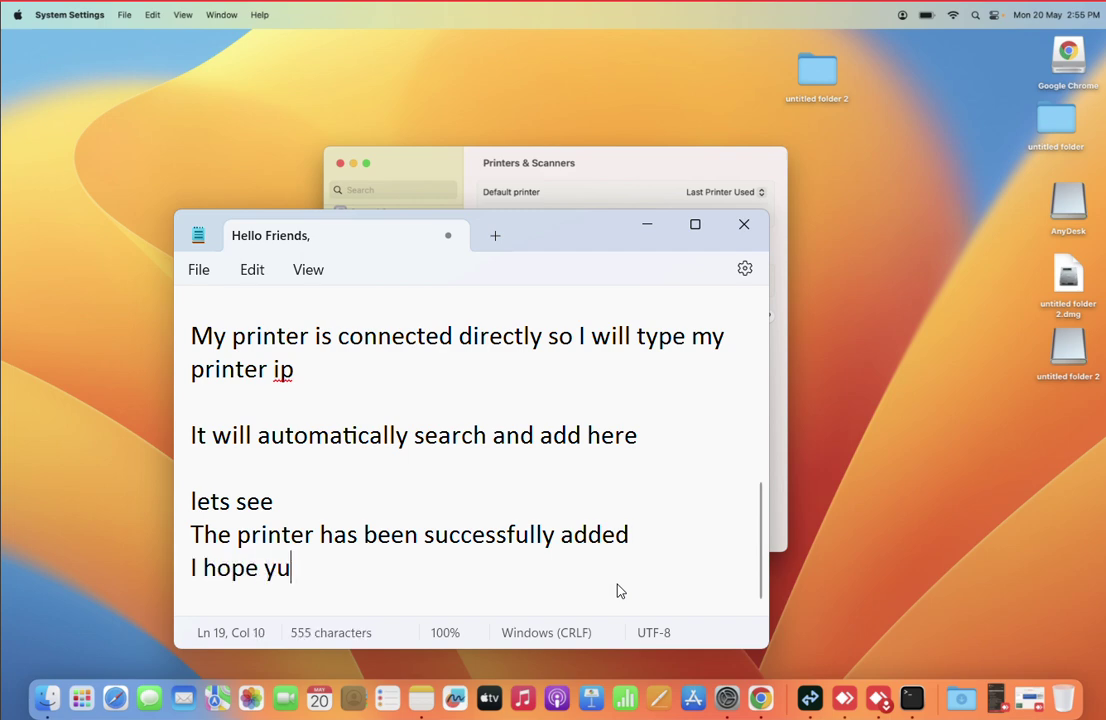
key("BackSpace")
type("ou lea")
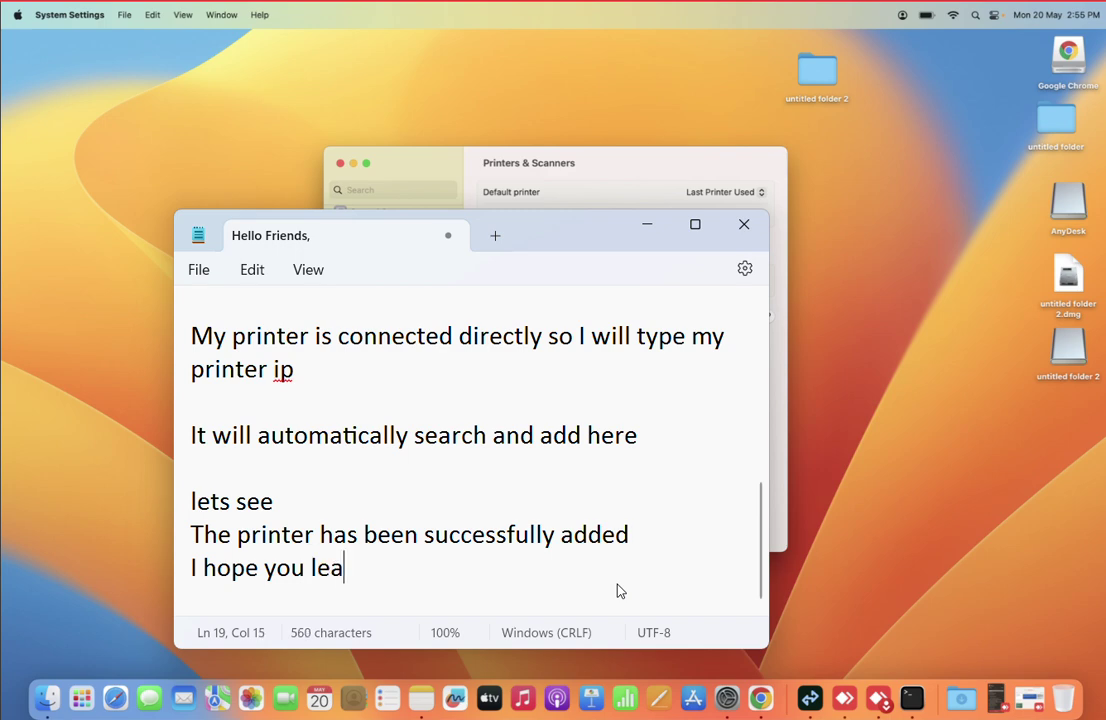
type("rned this topic")
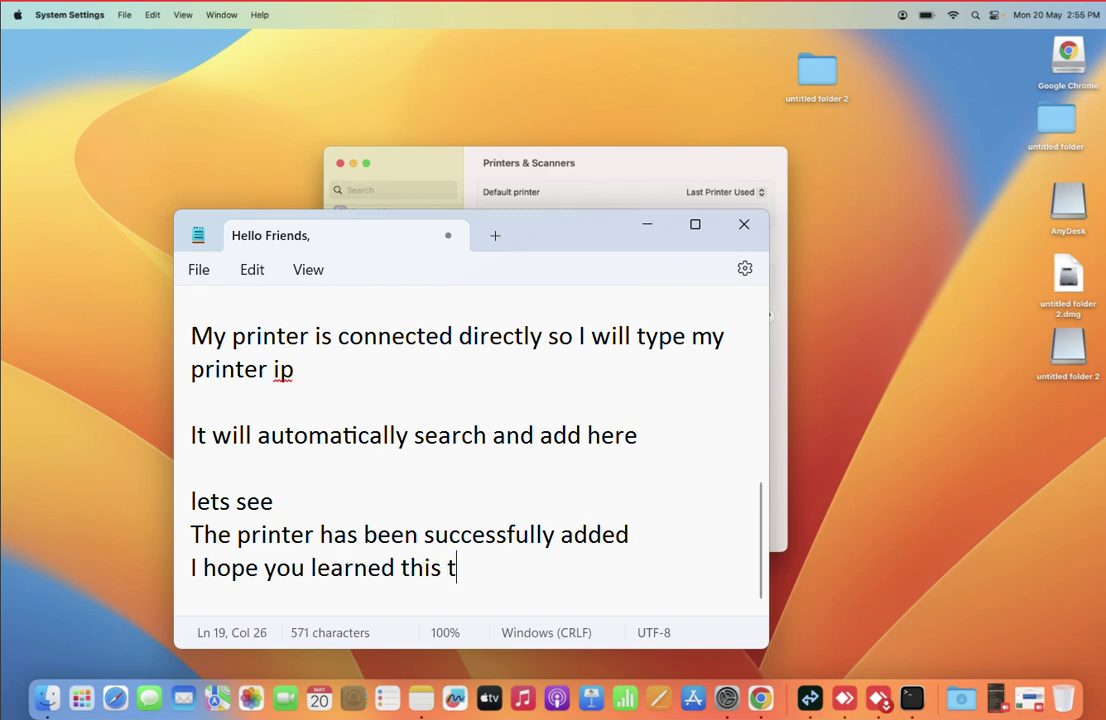
key("Return")
key("Return")
type("tha")
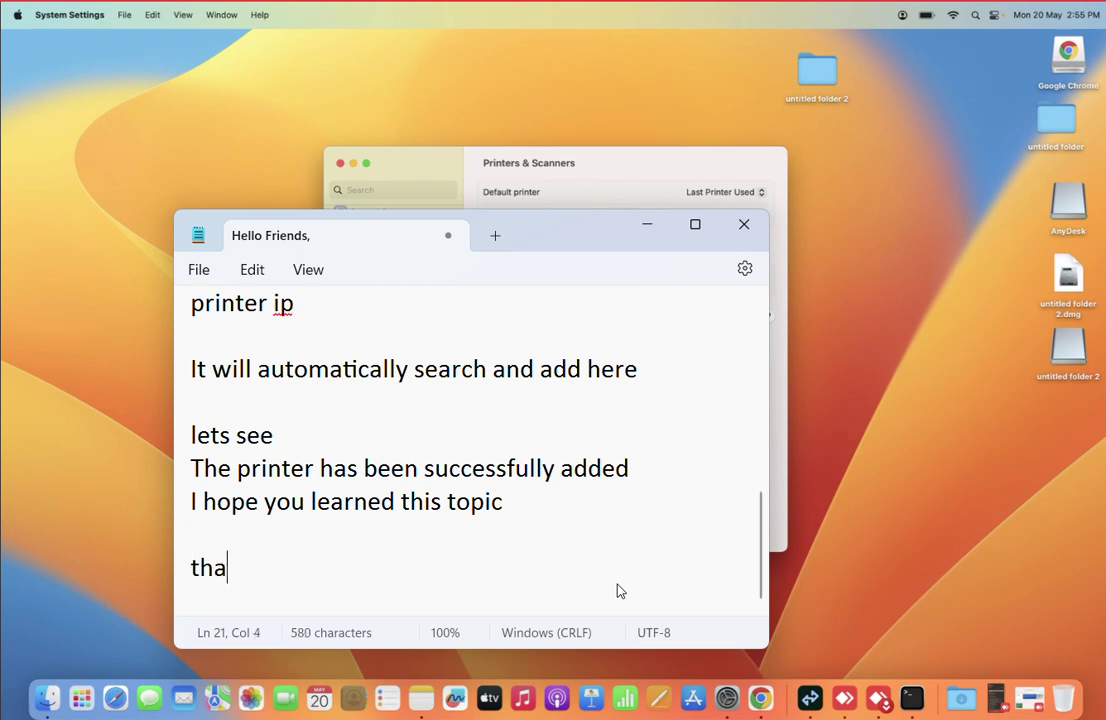
type("nks for watching")
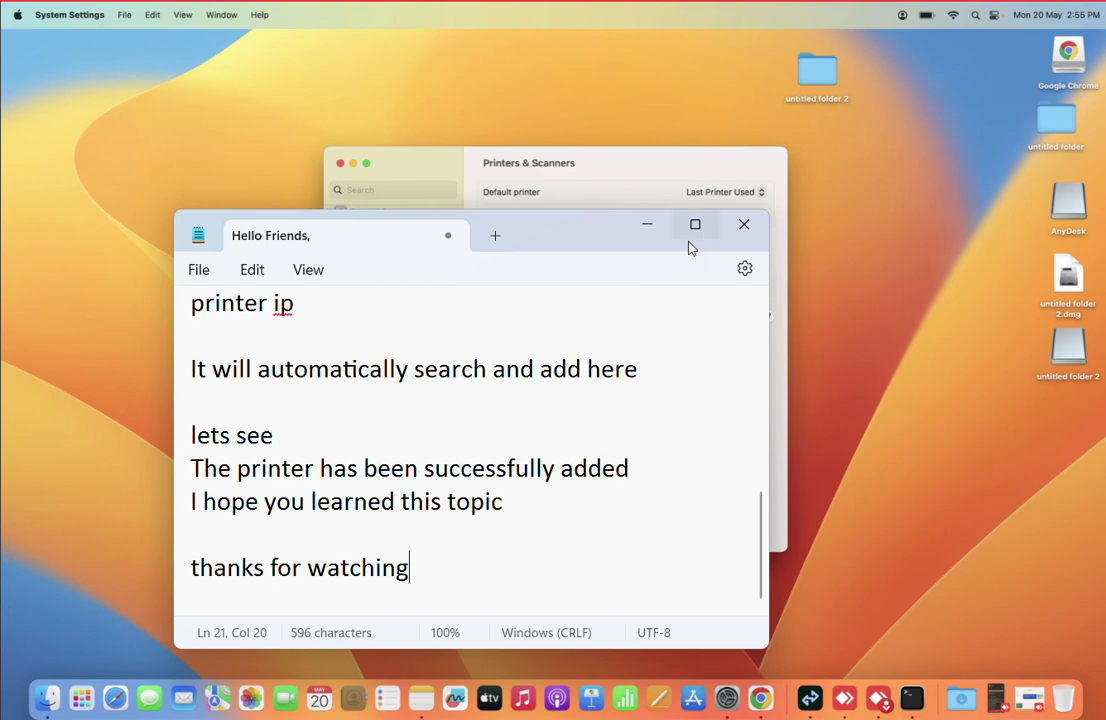
Minimize the Notepad window and close System Settings, leaving the desktop visible
left_click(650, 239)
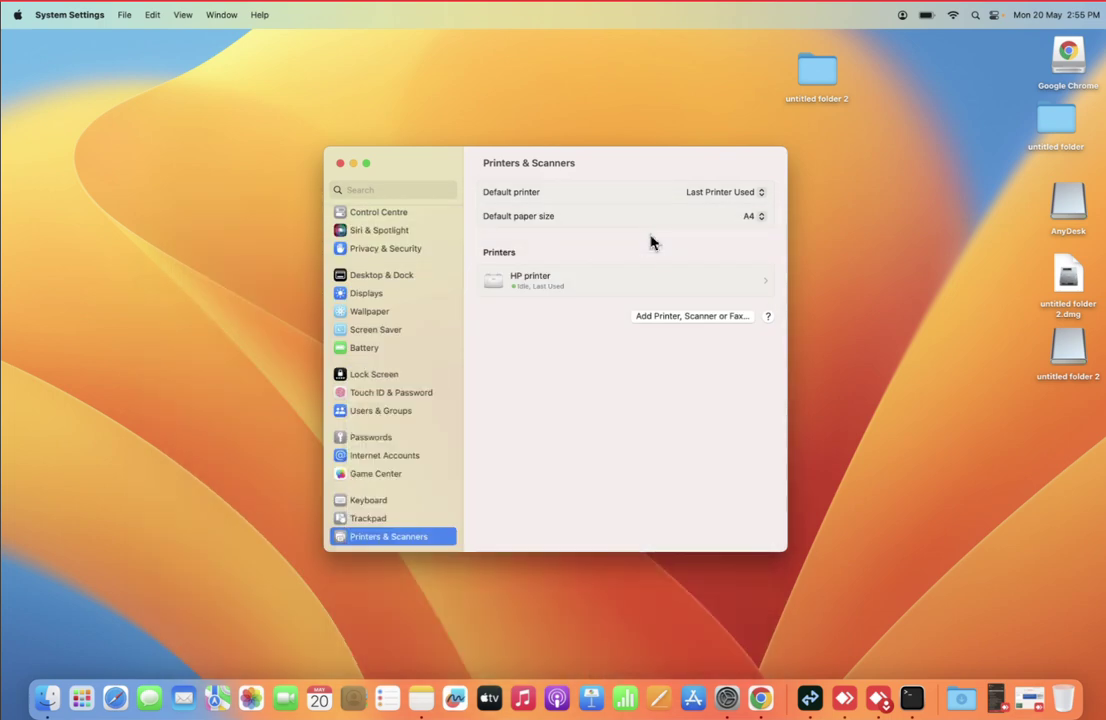
left_click(340, 164)
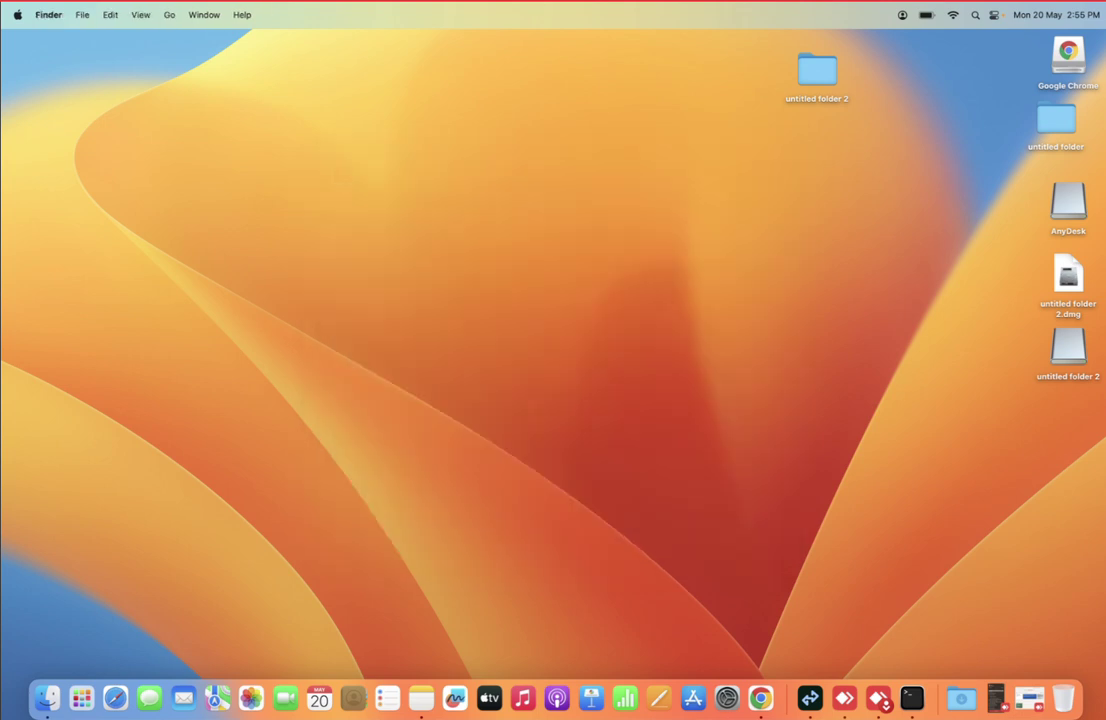